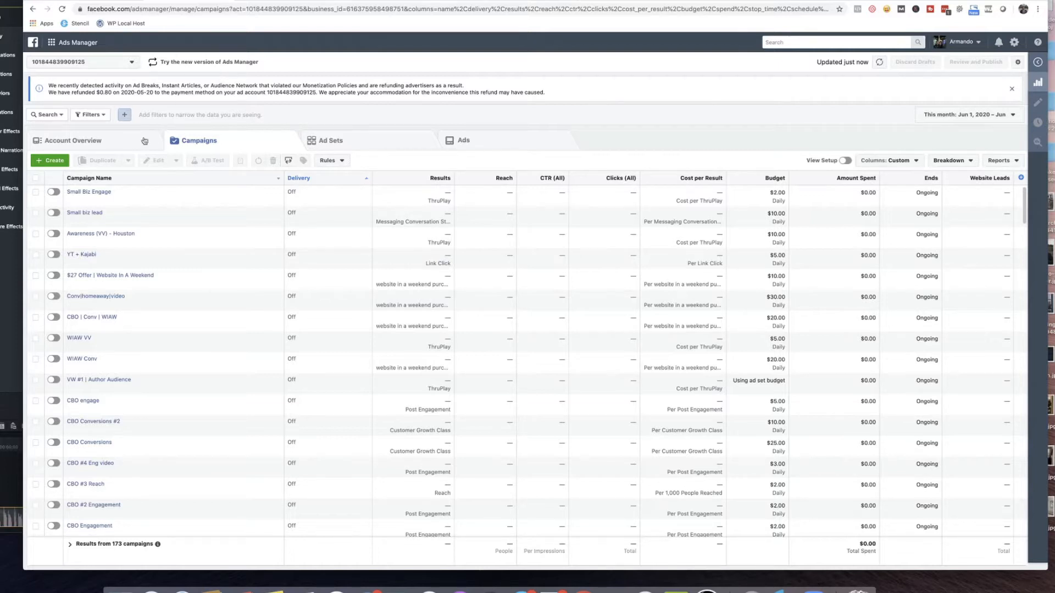
Create a new campaign named "demo - insta" with the Lead generation objective and campaign budget optimization off.
left_click(48, 162)
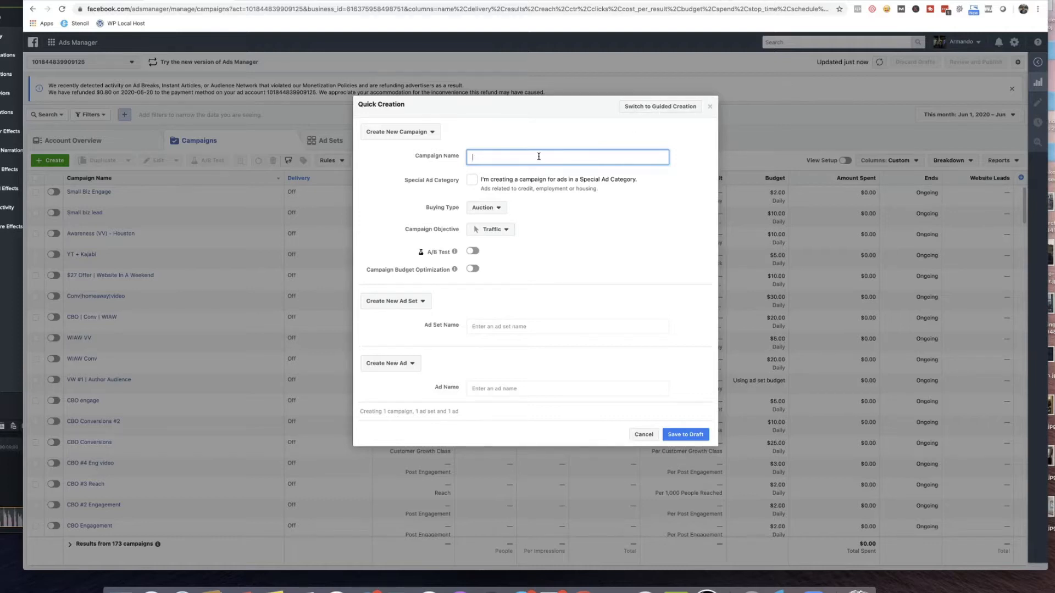
type("demo")
type(" - ig")
type("nsta")
left_click(502, 230)
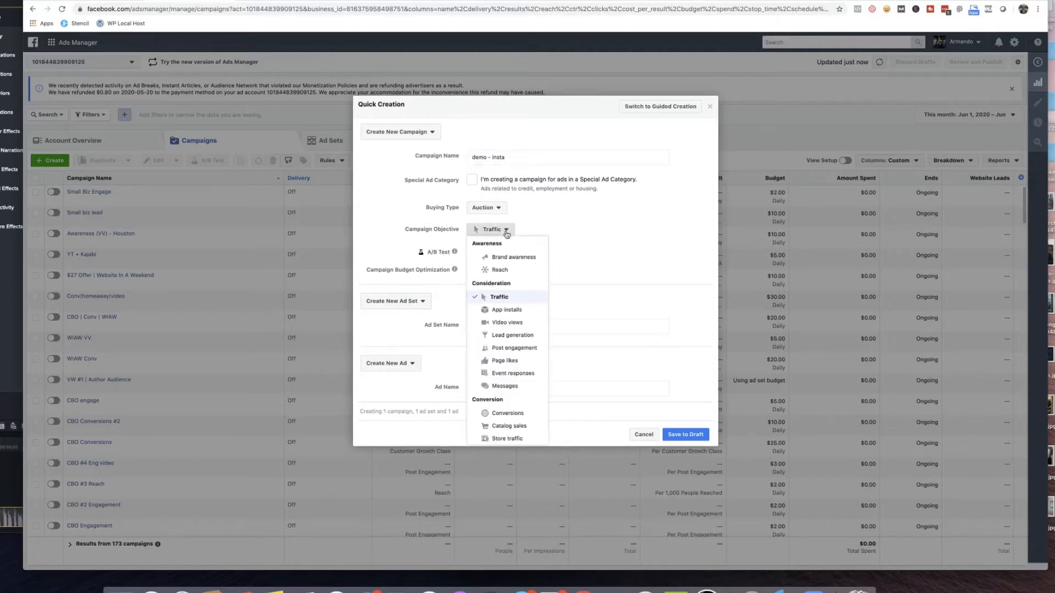
left_click(509, 337)
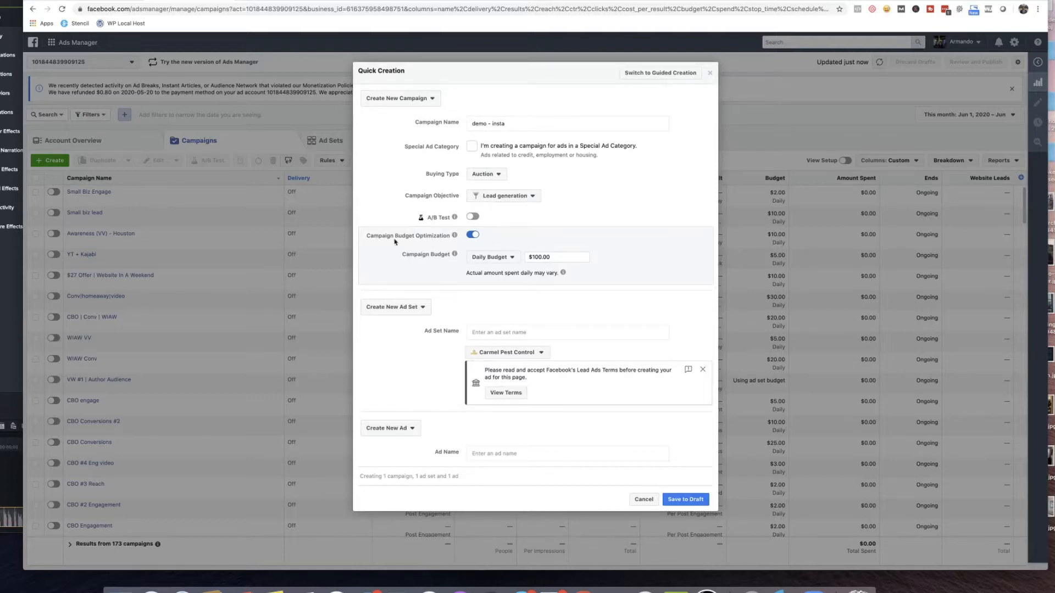
left_click(473, 236)
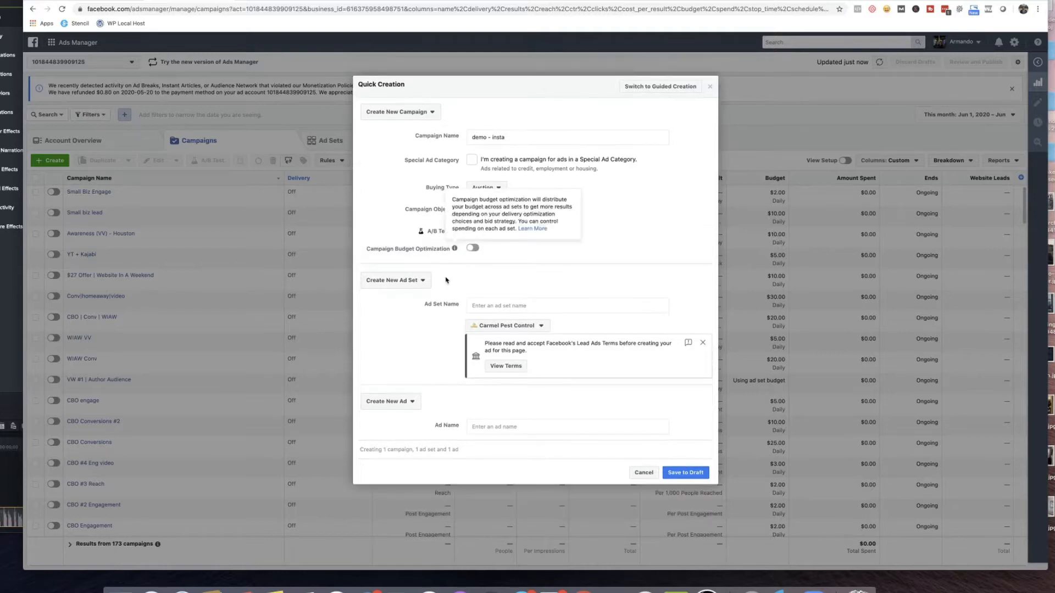
Find the Facebook Page bearing the account owner's name and select the one listed under their business for the ad set.
left_click(542, 327)
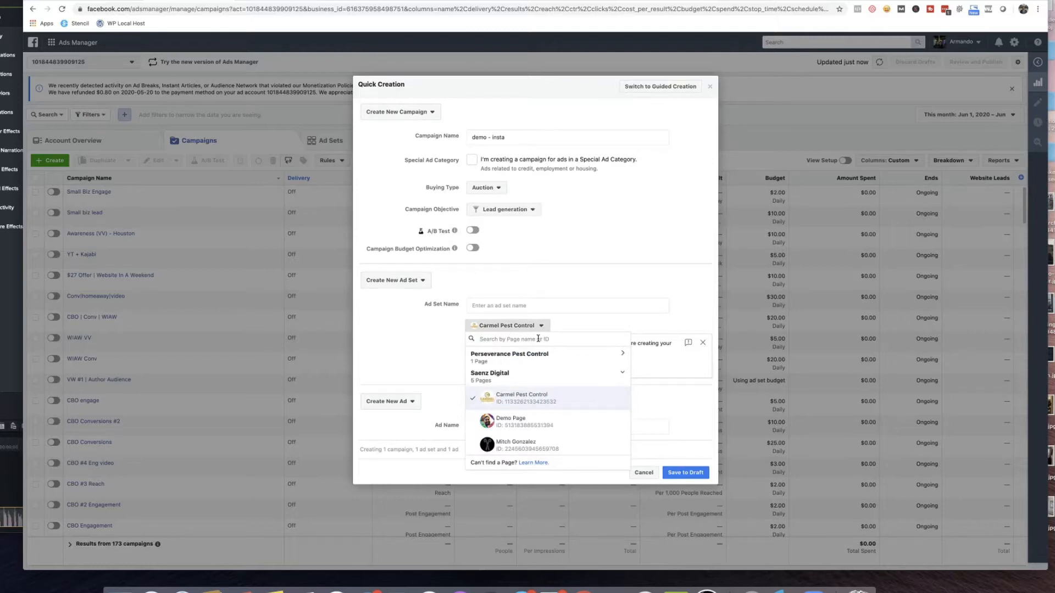
type("arman")
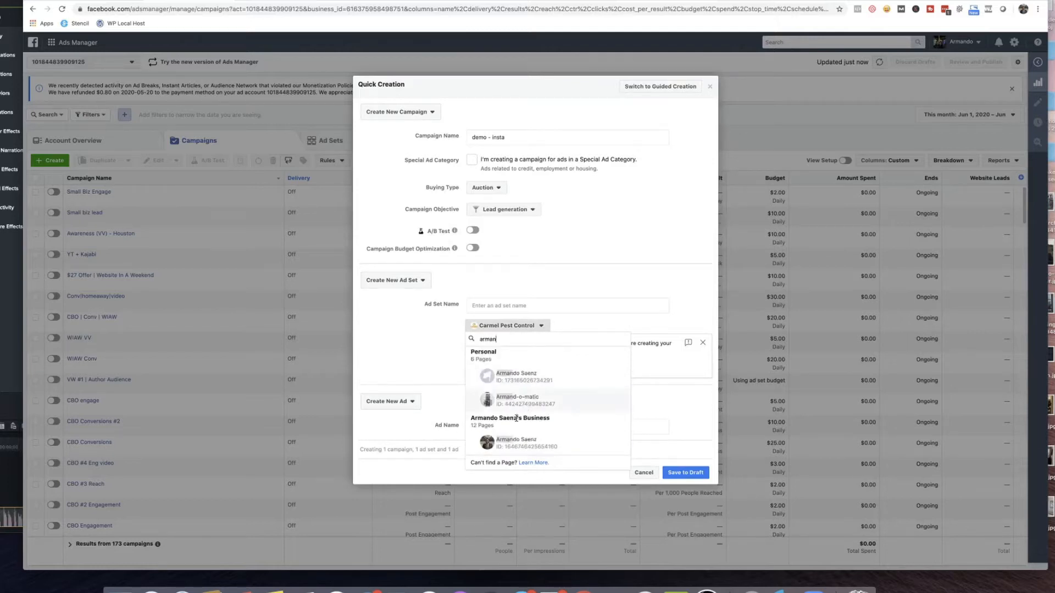
left_click(512, 442)
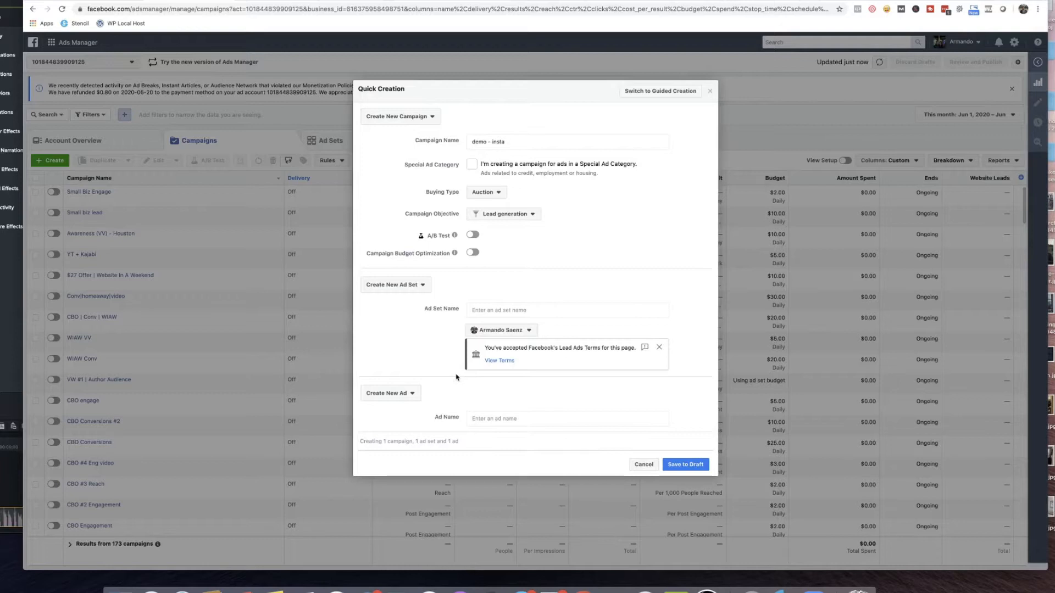
Name the ad set "demo inst adset" and the ad "insta ad", and save the campaign to draft.
left_click(517, 309)
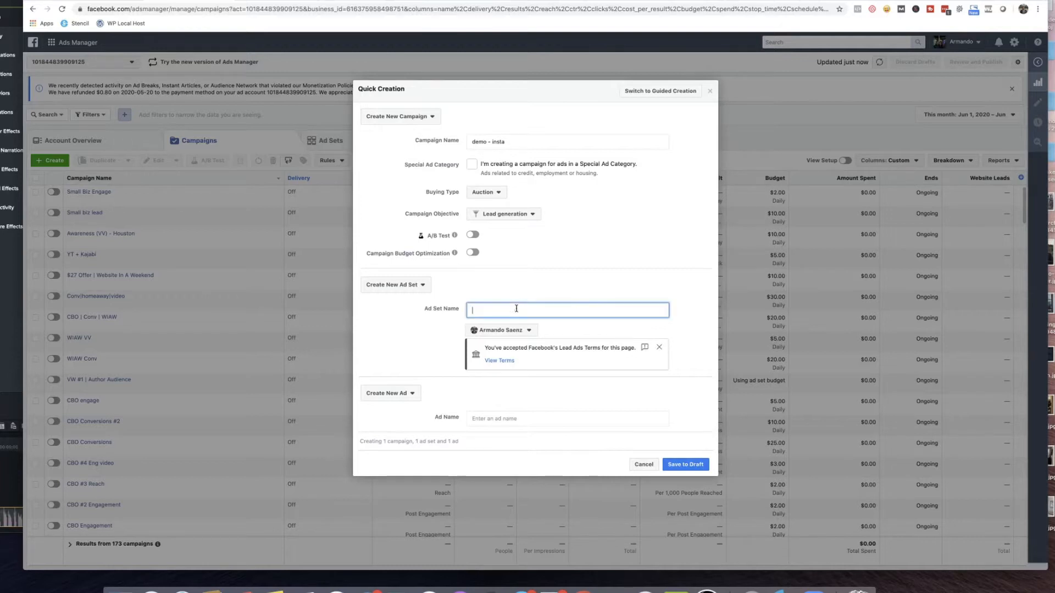
type("demo inst adset")
left_click(507, 418)
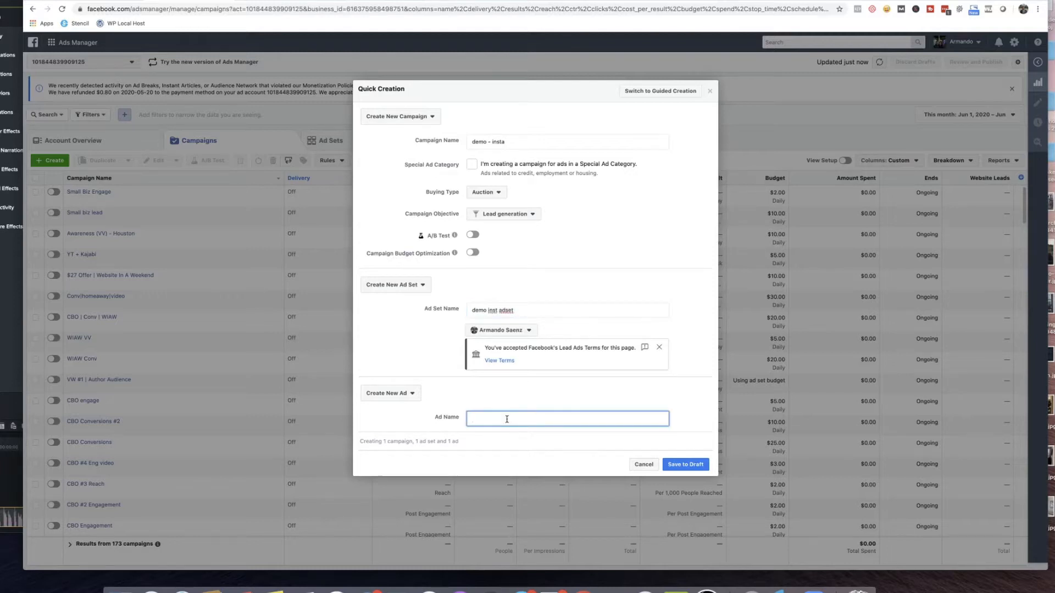
type("insta ad")
left_click(690, 466)
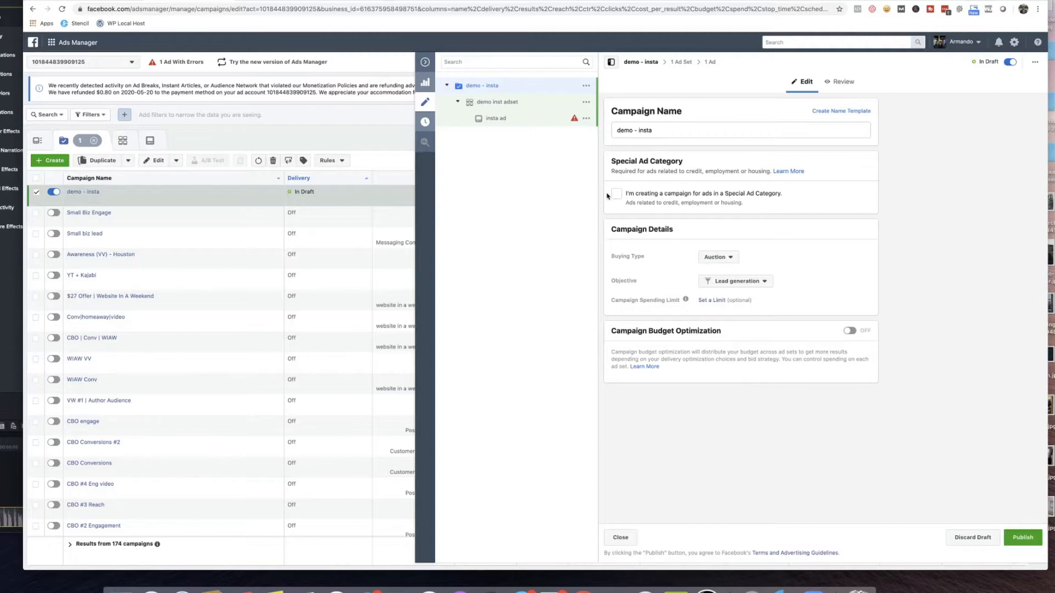
Open the demo inst adset ad set and switch its placements from automatic to manual.
left_click(507, 103)
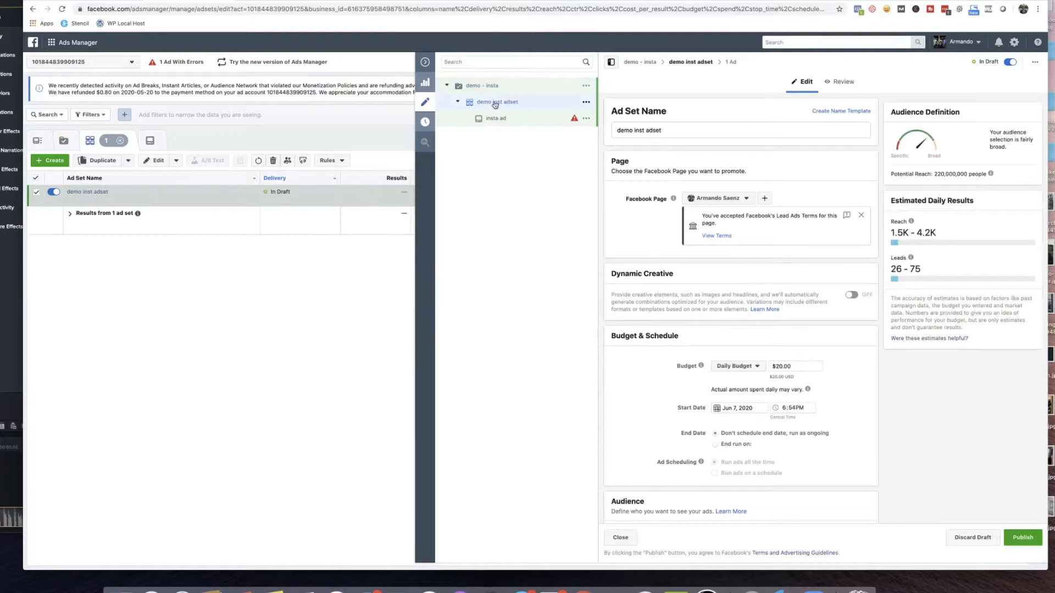
scroll(621, 265, "down", 1)
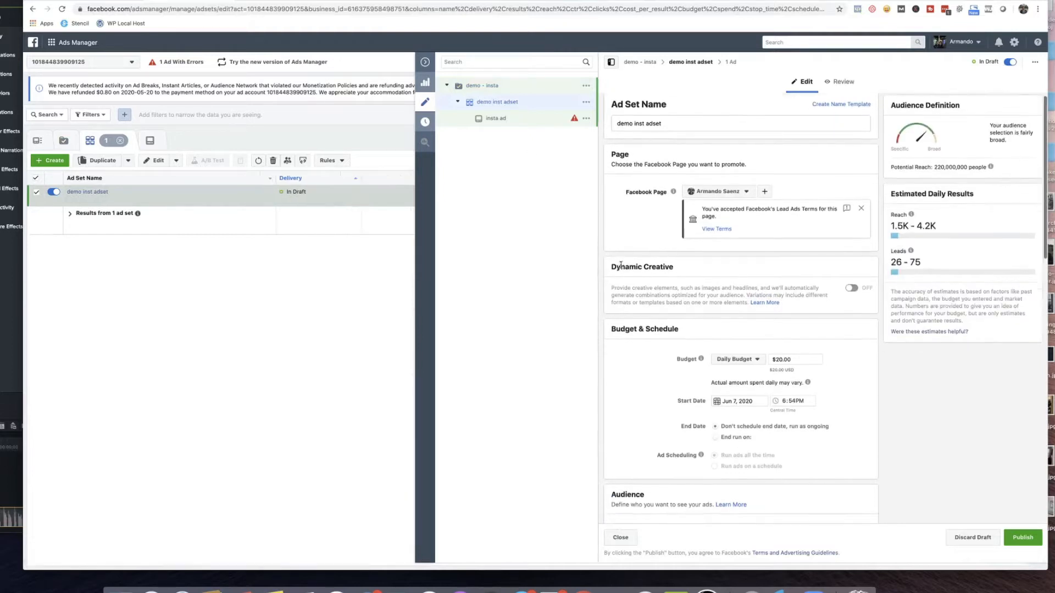
scroll(621, 265, "down", 5)
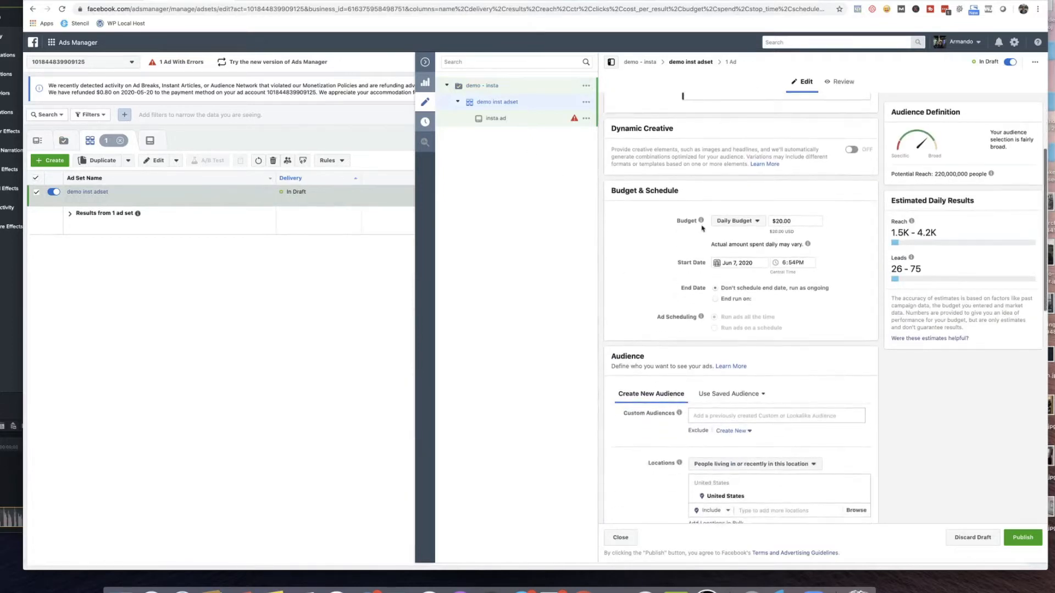
scroll(610, 253, "down", 6)
scroll(610, 254, "down", 4)
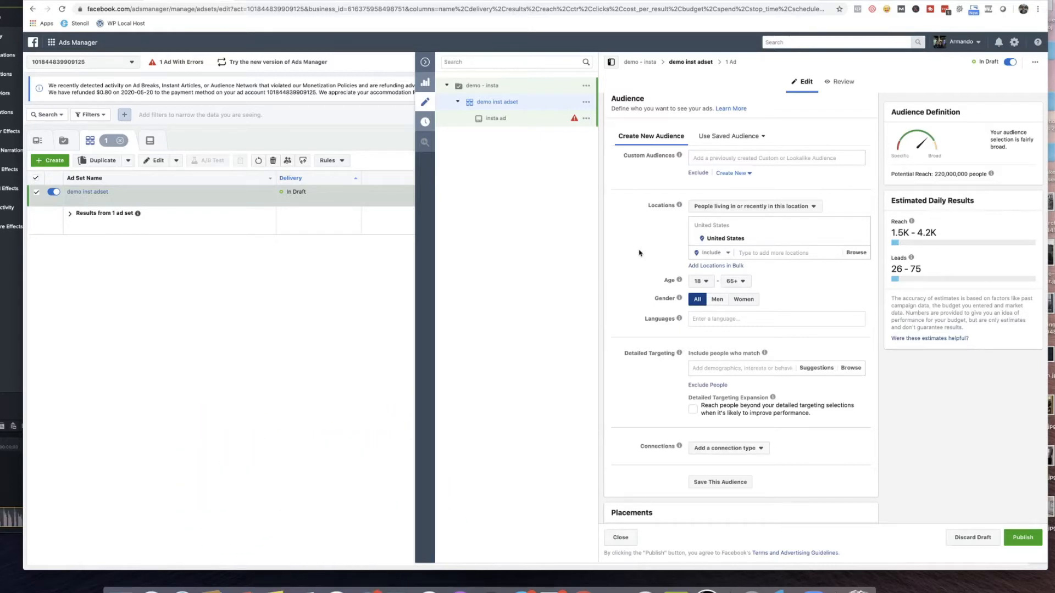
scroll(638, 253, "down", 5)
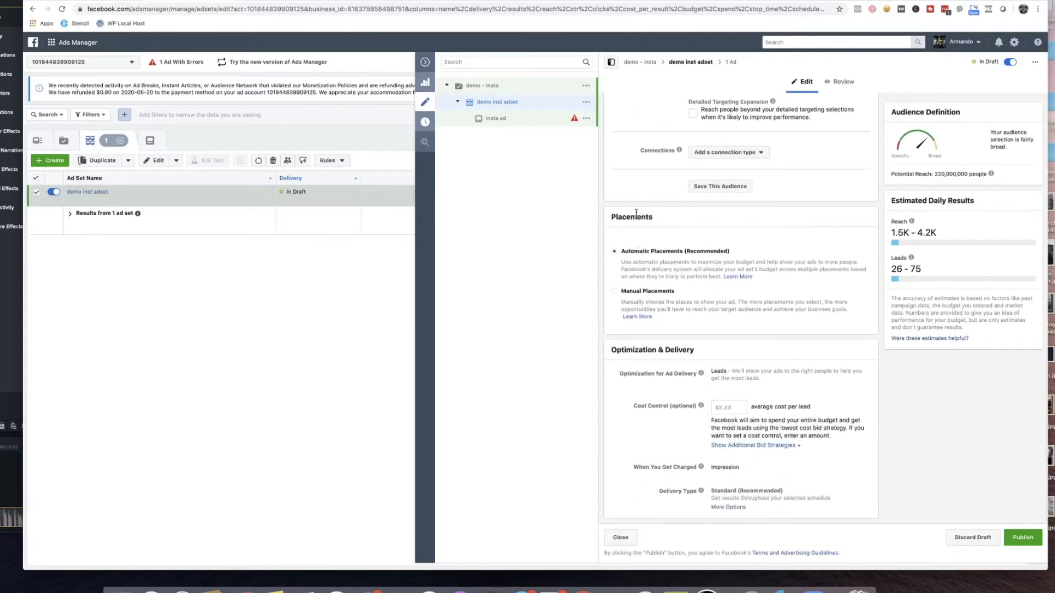
left_click(615, 291)
scroll(611, 299, "down", 4)
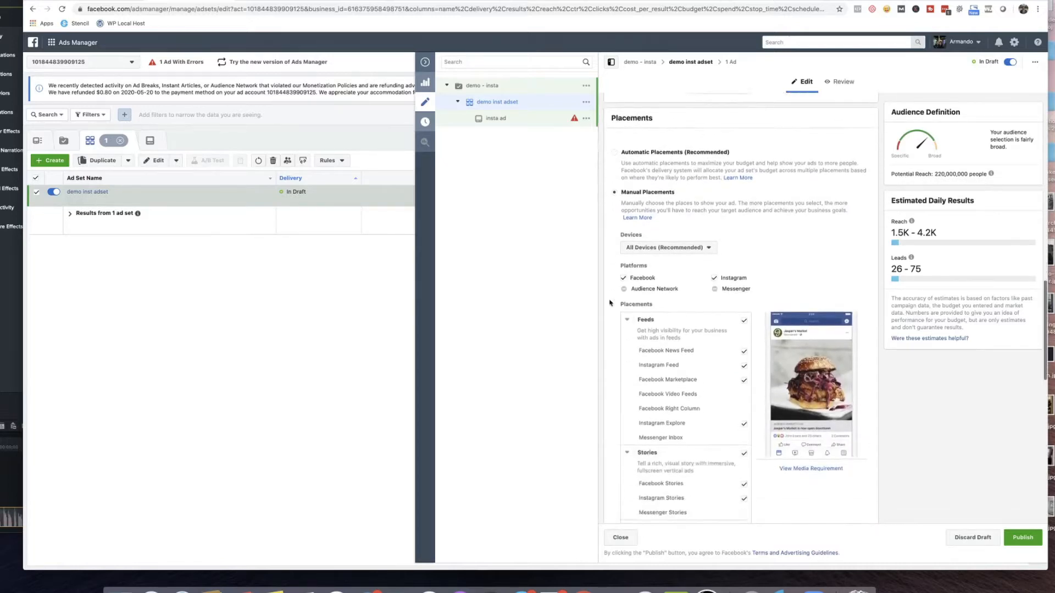
scroll(610, 303, "down", 2)
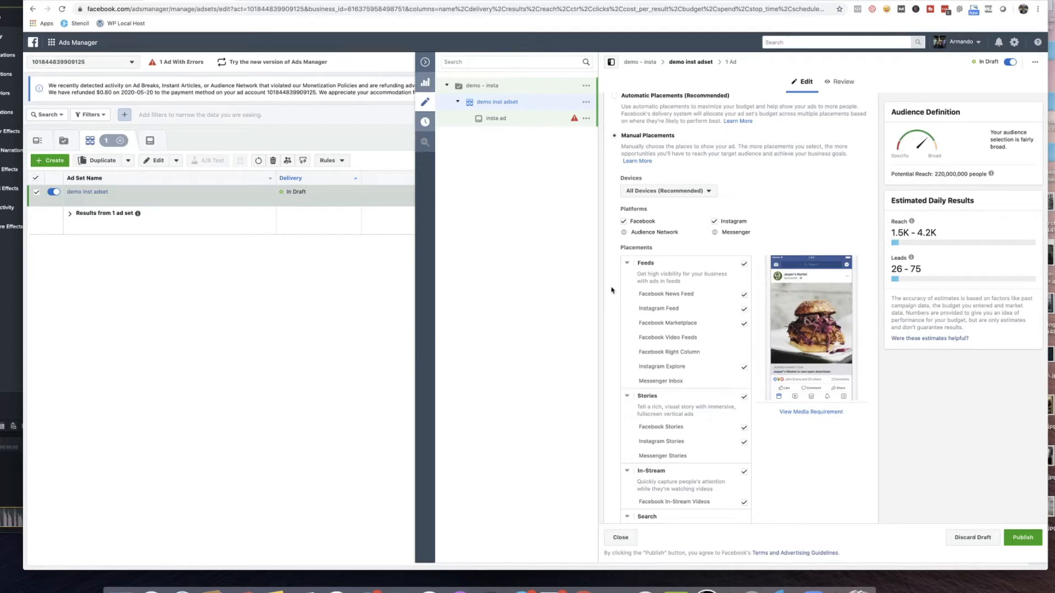
Limit the Feeds placements to Instagram Feed and Instagram Explore, excluding Facebook News Feed and Facebook Marketplace.
left_click(744, 263)
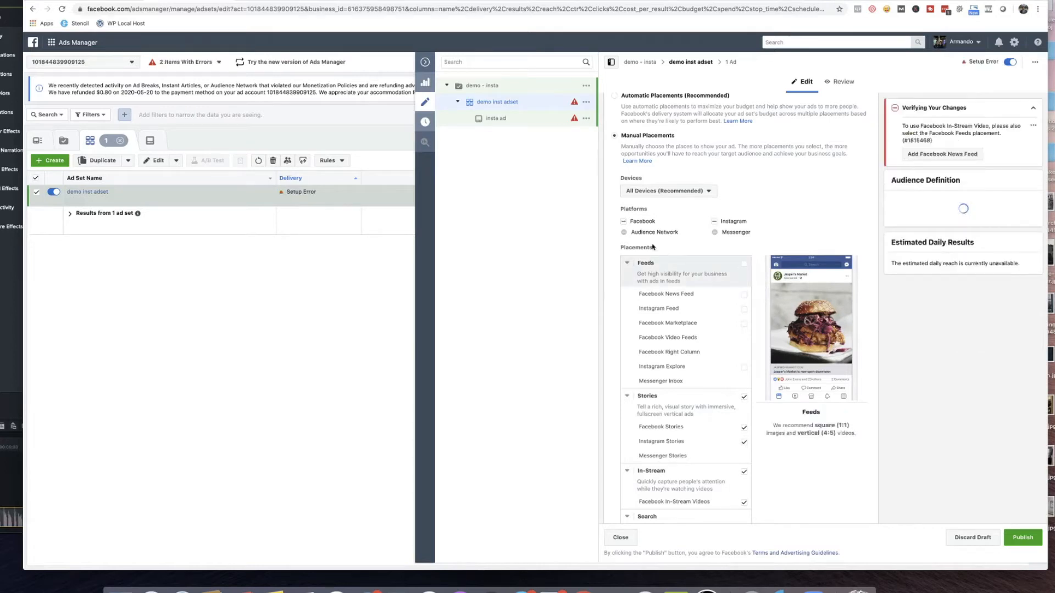
left_click(623, 221)
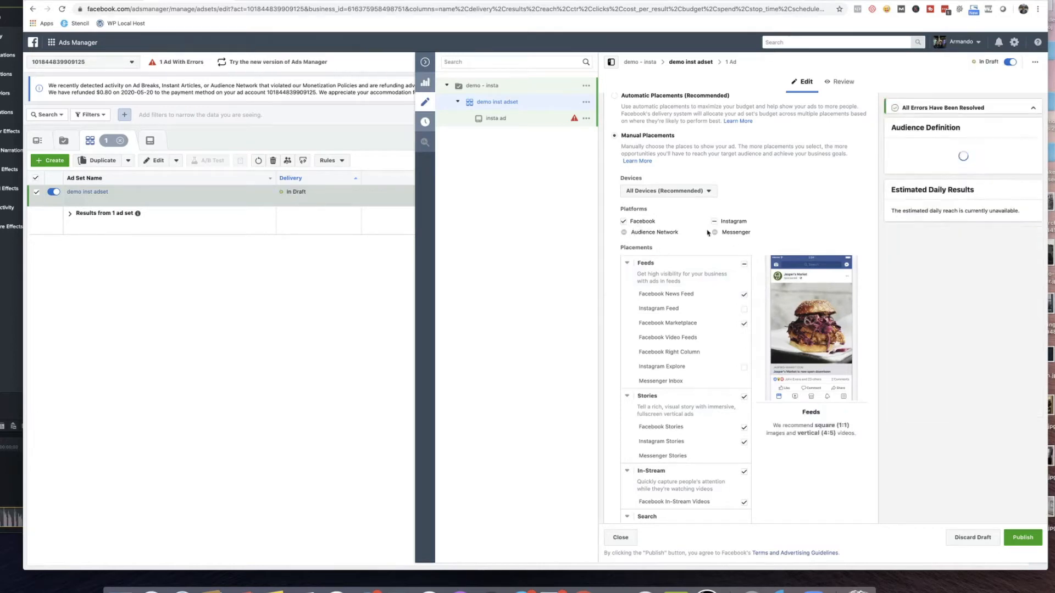
left_click(623, 222)
left_click(624, 221)
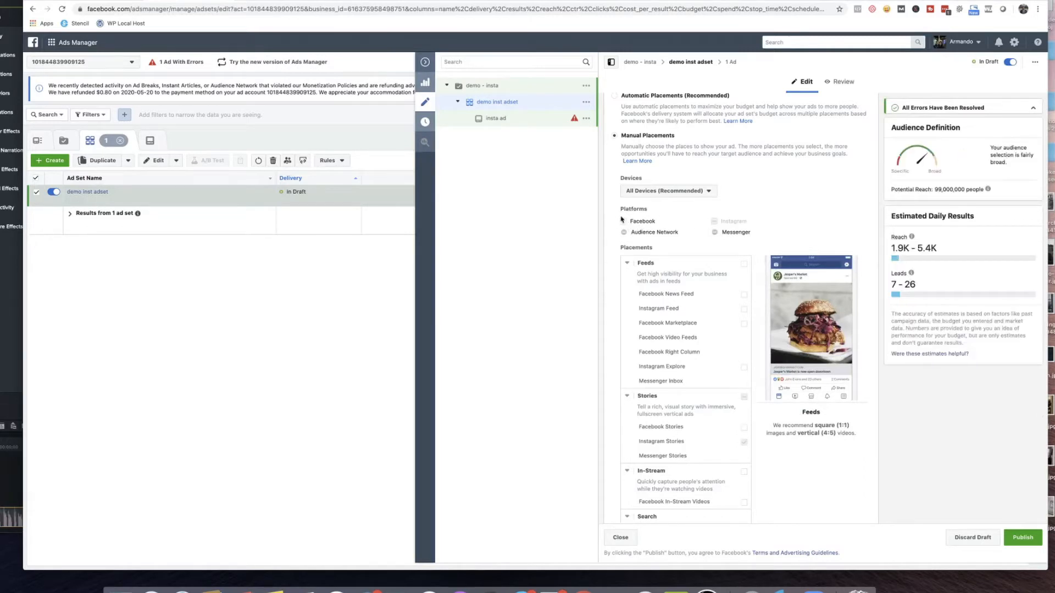
left_click(745, 295)
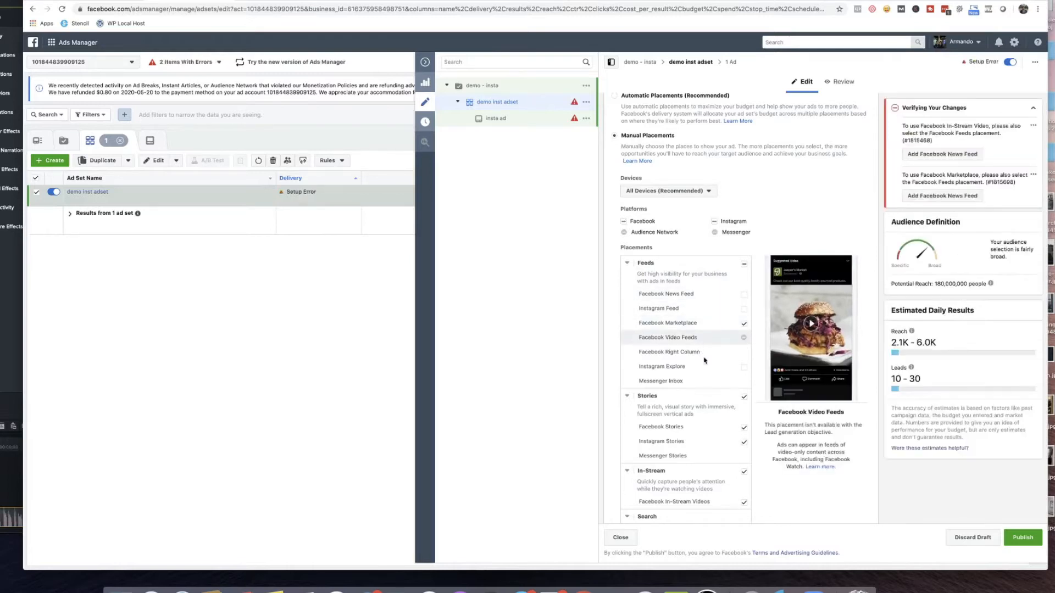
left_click(743, 369)
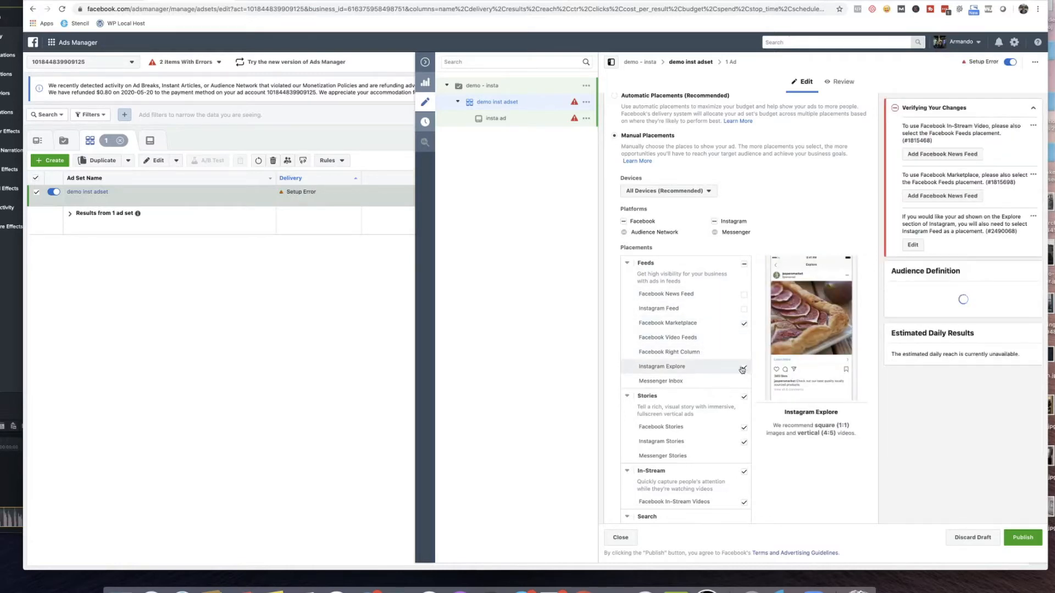
left_click(745, 309)
left_click(744, 324)
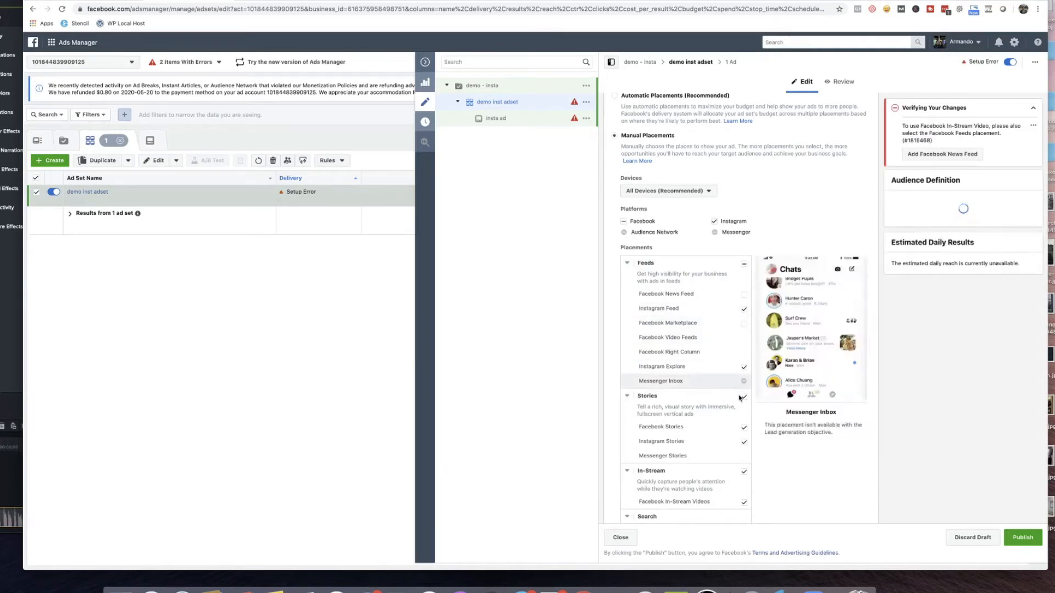
scroll(741, 440, "down", 3)
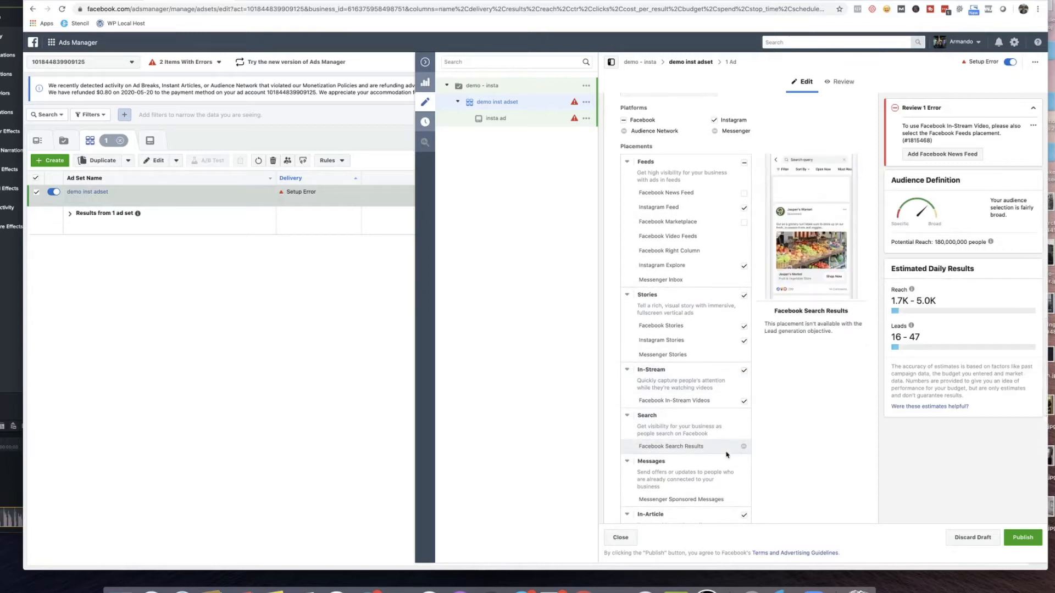
scroll(727, 455, "up", 3)
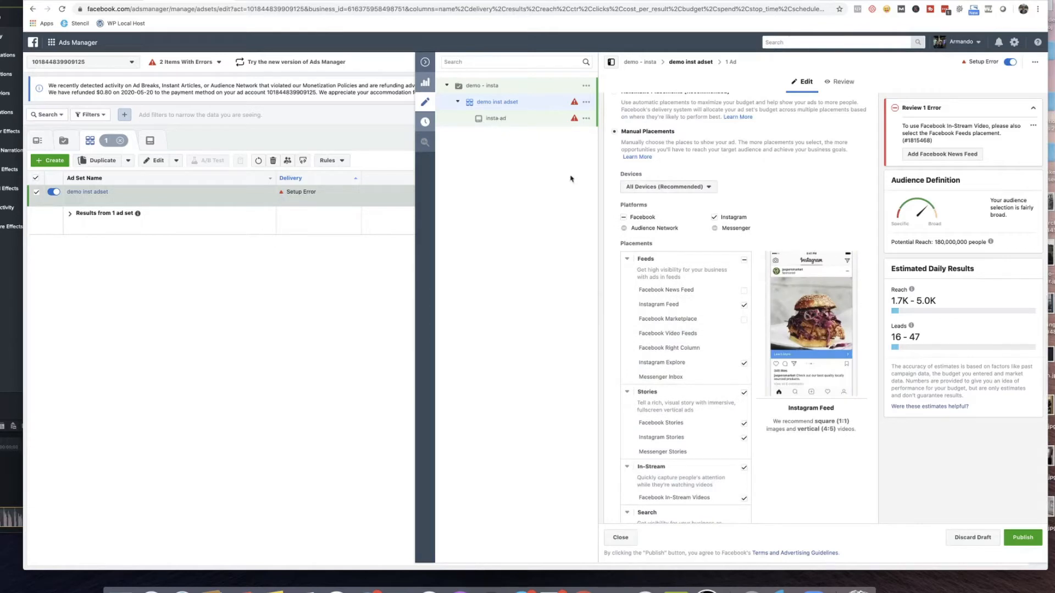
scroll(695, 310, "down", 7)
scroll(695, 314, "down", 3)
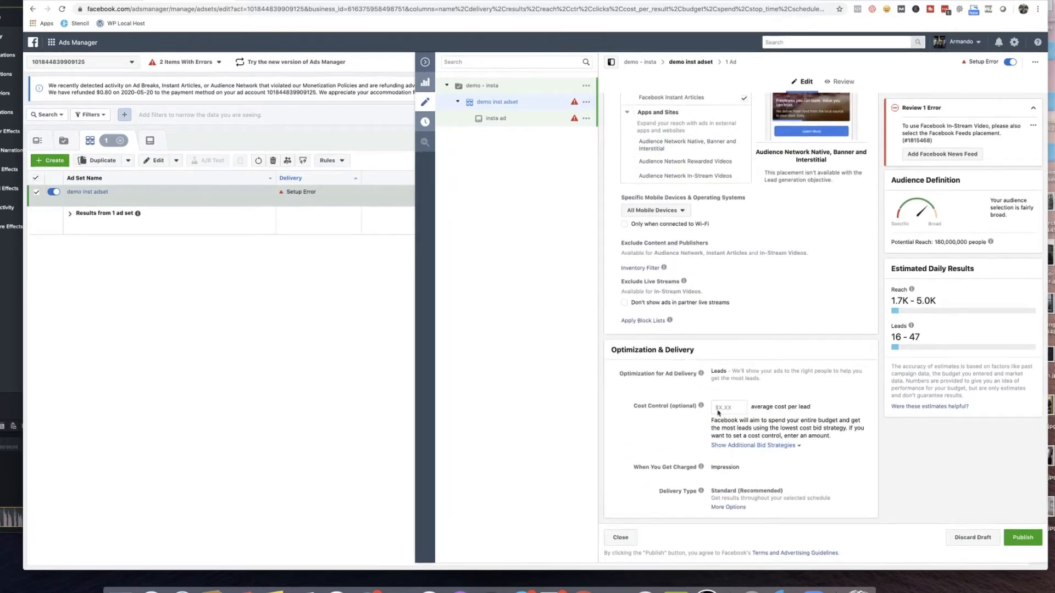
scroll(684, 396, "up", 10)
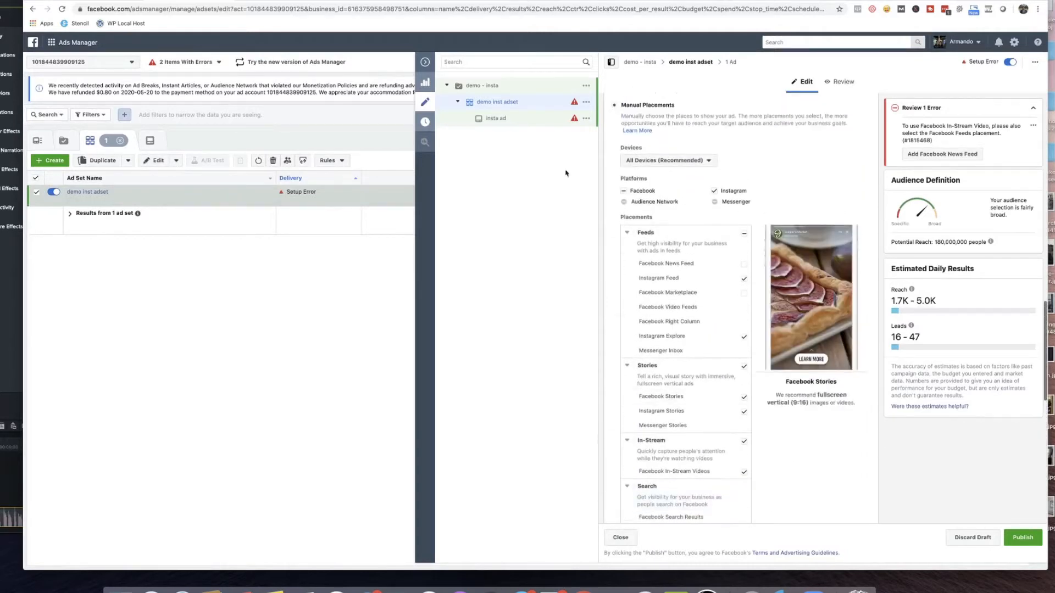
Open the insta ad and examine its Instagram account choices, ad format options and media.
left_click(491, 119)
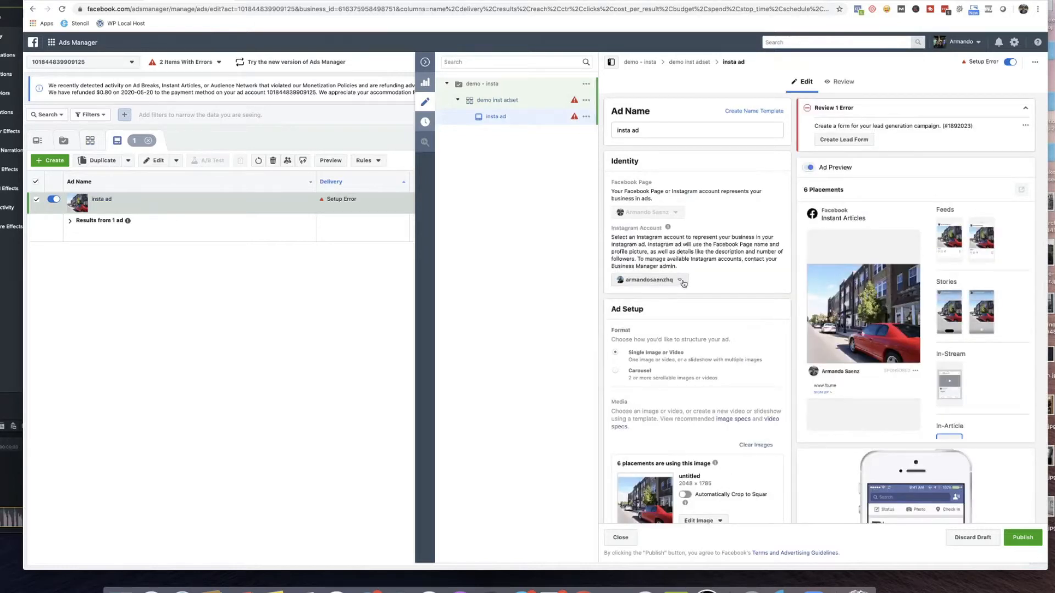
mouse_move(667, 229)
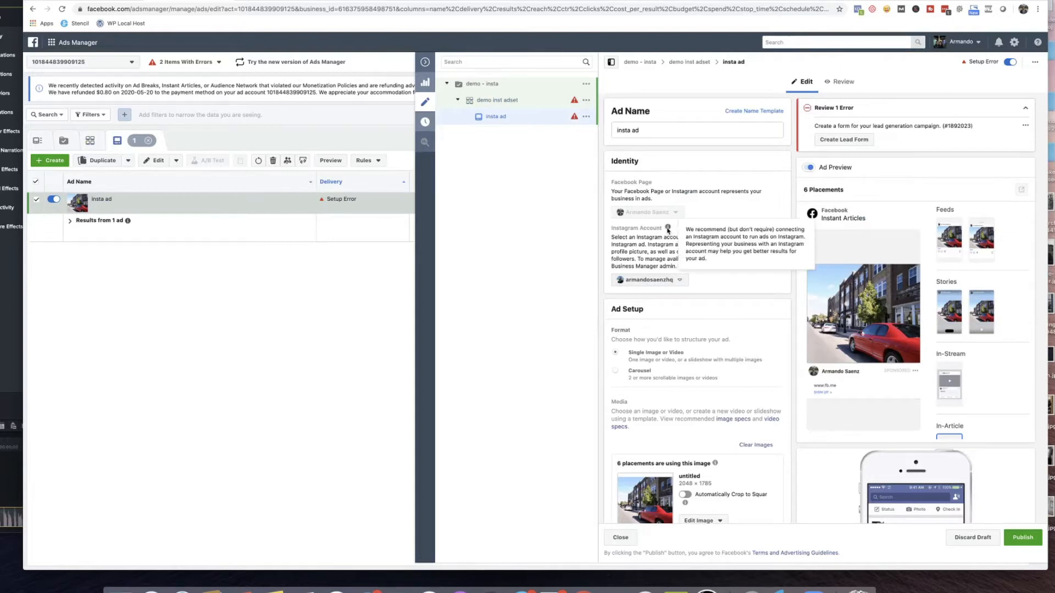
left_click(680, 280)
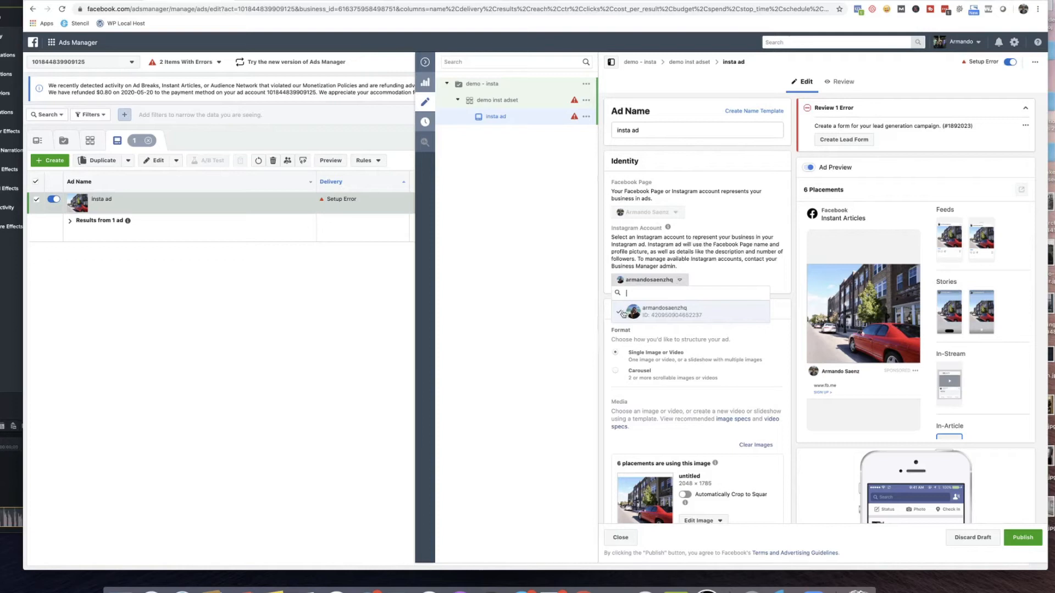
mouse_move(675, 232)
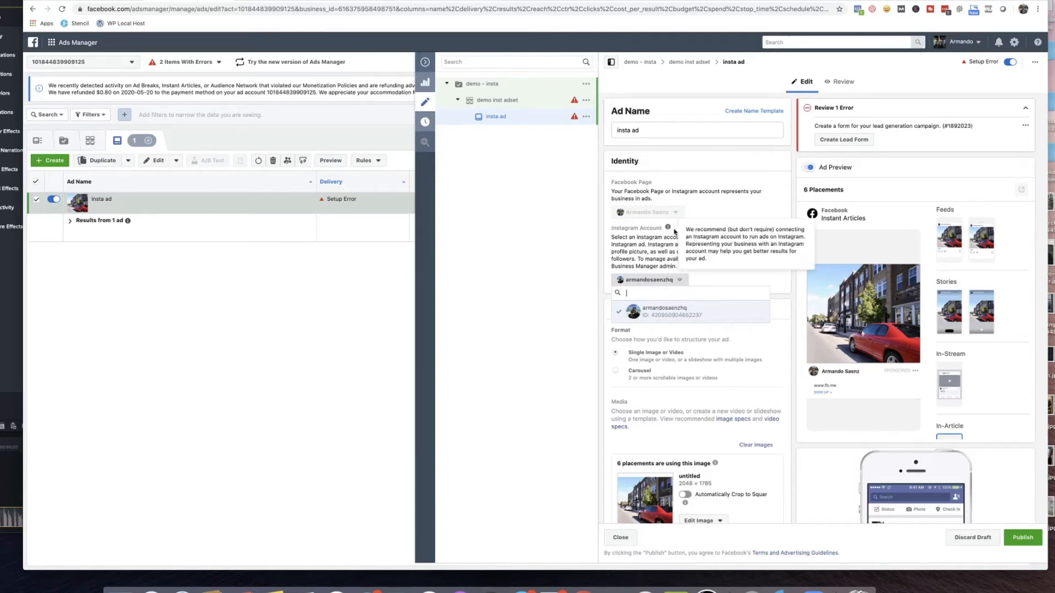
left_click(710, 273)
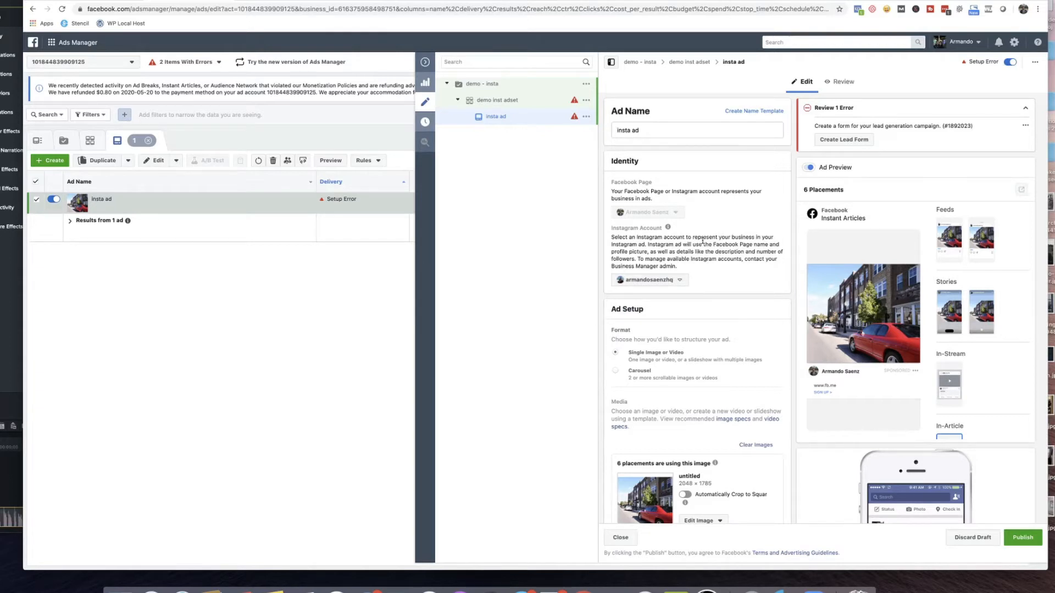
left_click(679, 280)
left_click(702, 259)
mouse_move(668, 227)
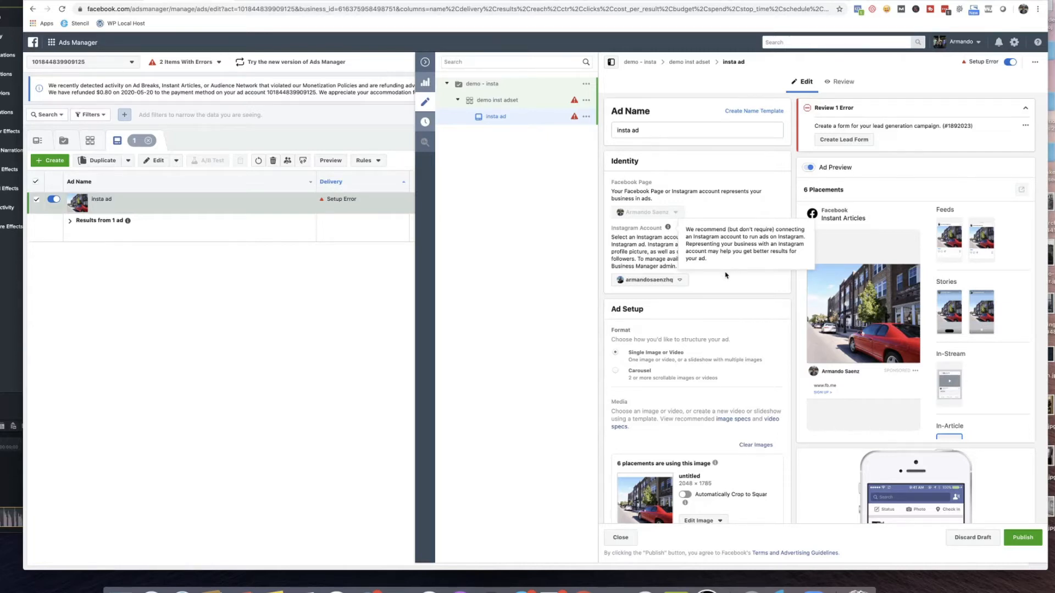
scroll(725, 275, "down", 1)
scroll(725, 275, "down", 2)
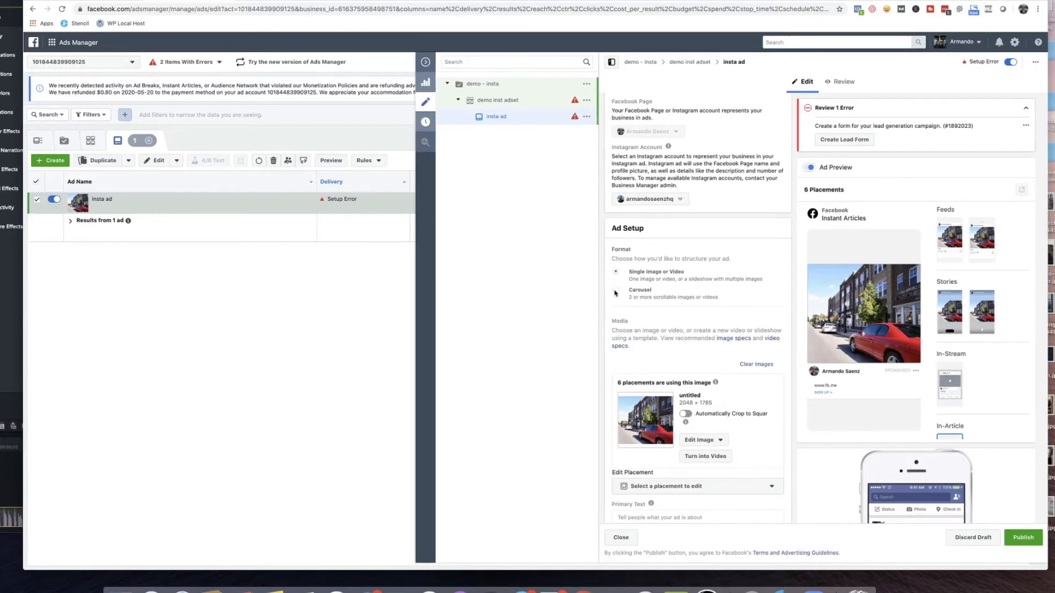
scroll(620, 292, "down", 1)
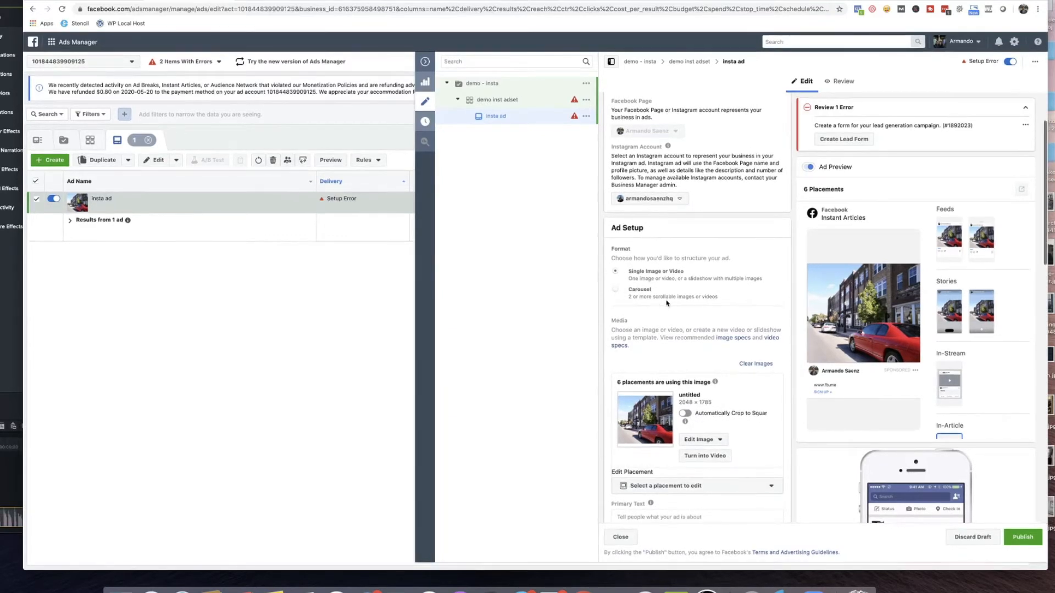
Enter "This is an insta lead ads." as the primary text of the insta ad.
scroll(684, 298, "down", 3)
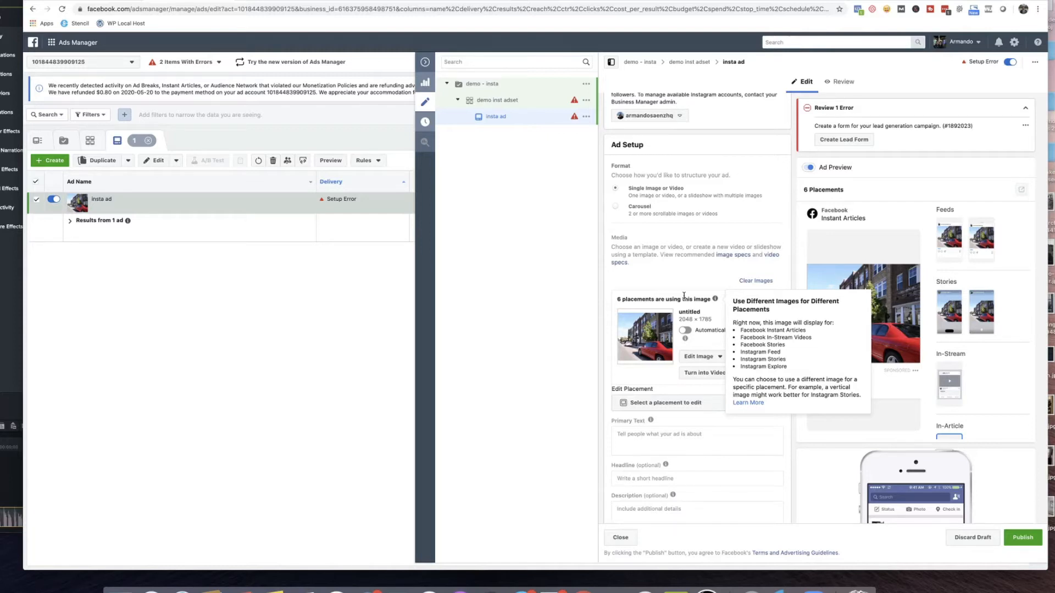
scroll(684, 295, "down", 1)
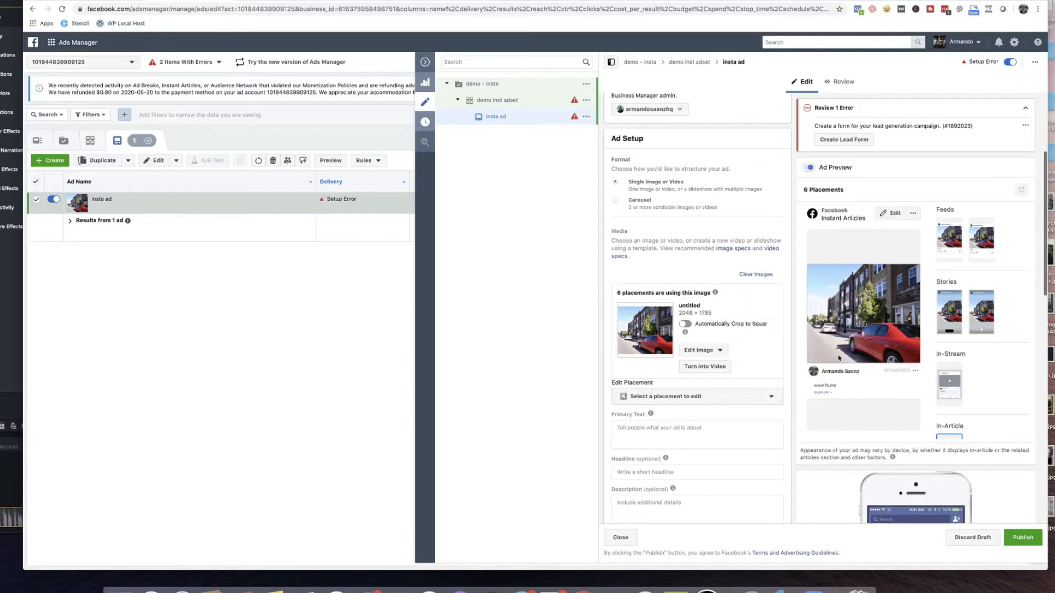
scroll(780, 329, "down", 3)
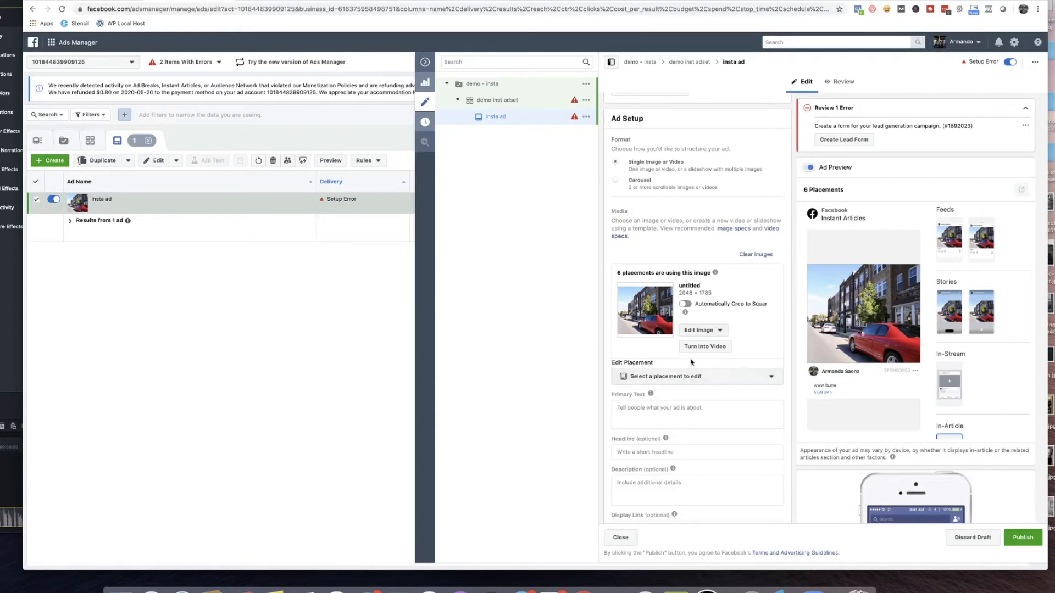
scroll(674, 353, "down", 1)
scroll(673, 353, "down", 5)
left_click(681, 305)
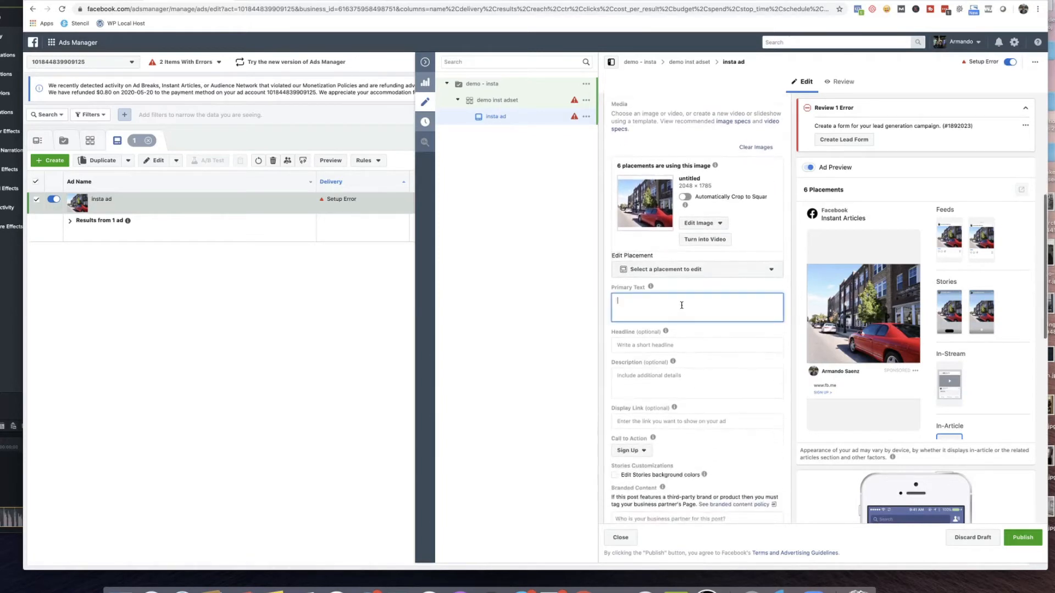
type("This is an insta a lead ads.")
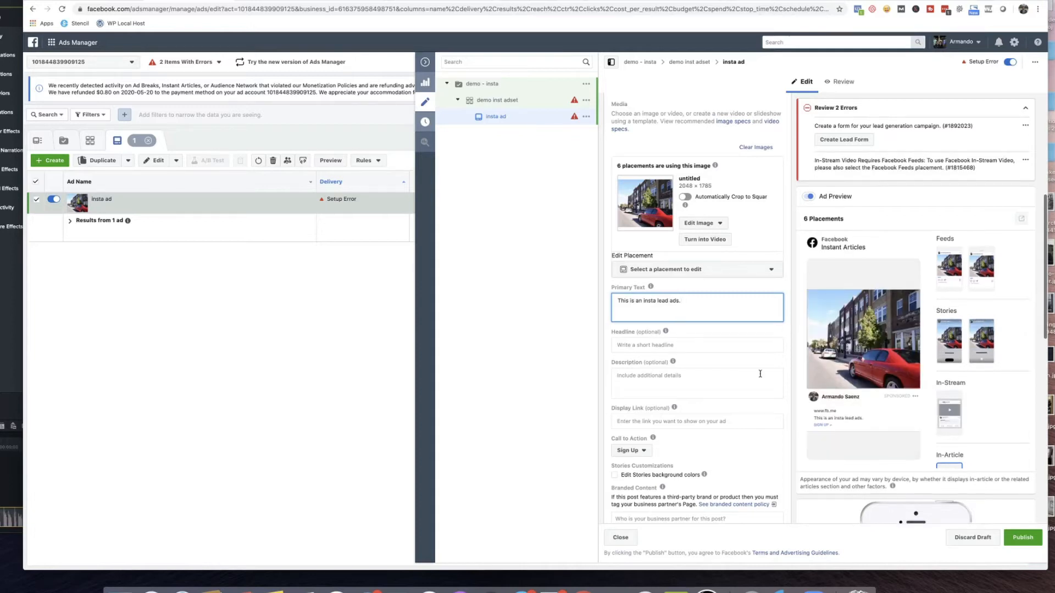
Set the ad's headline to "Headline" and switch the ad preview to the Instagram Feed placement.
left_click(704, 342)
type("Headline")
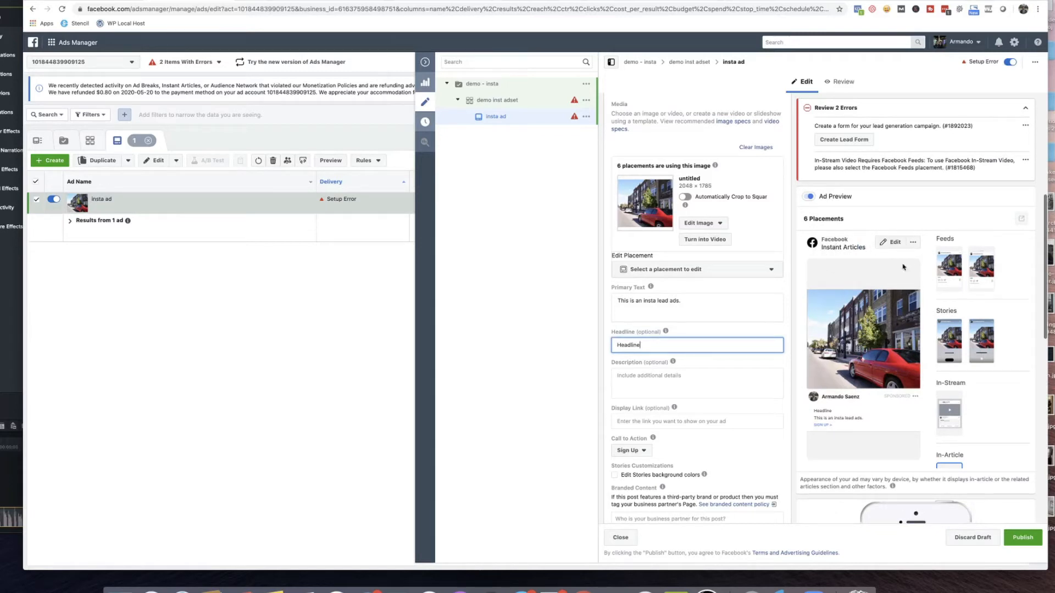
scroll(953, 353, "down", 2)
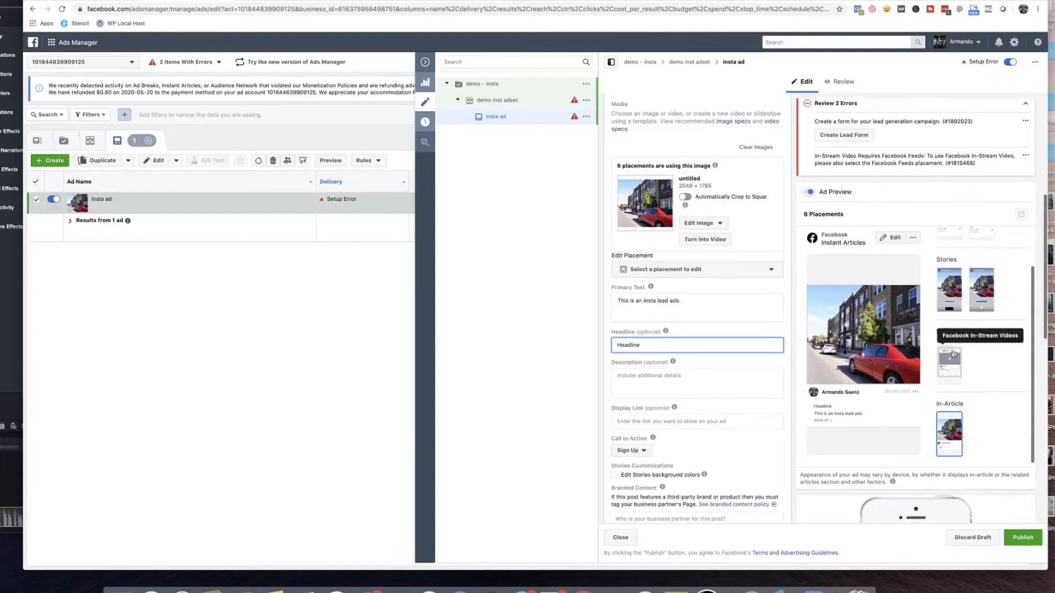
scroll(953, 353, "down", 2)
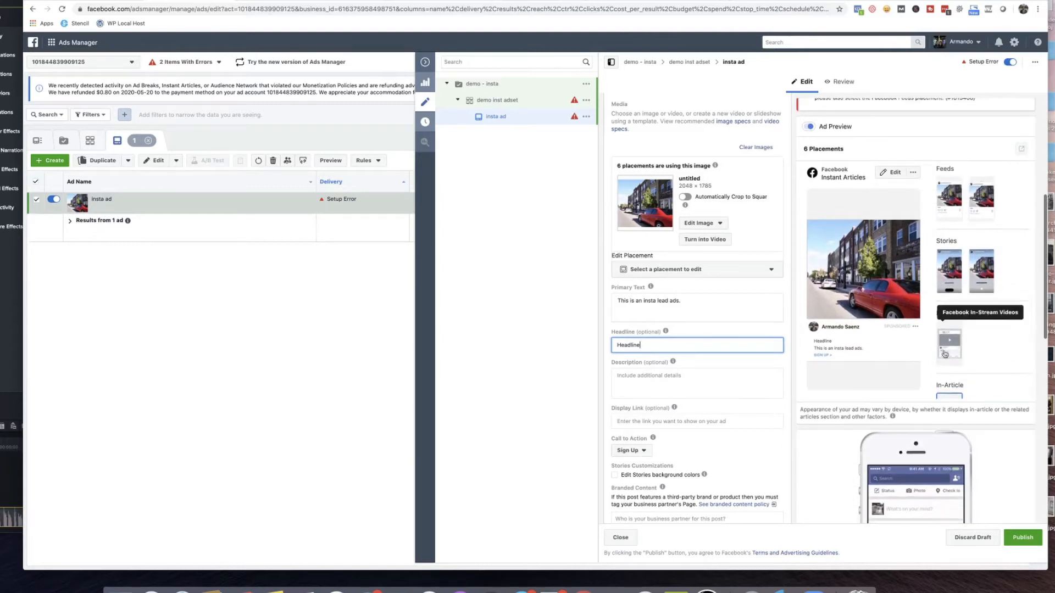
scroll(944, 354, "up", 2)
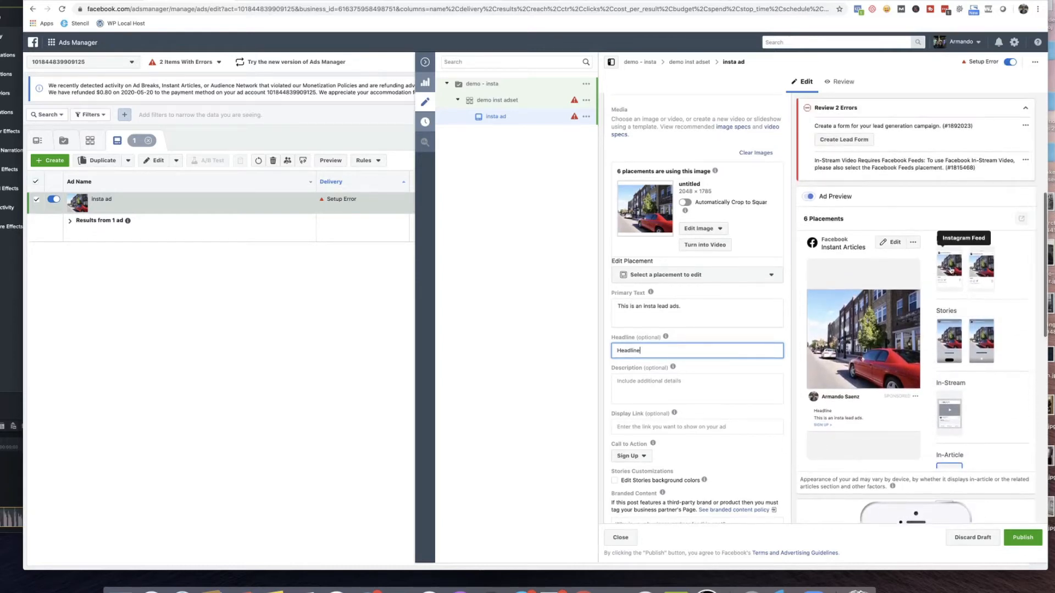
left_click(947, 271)
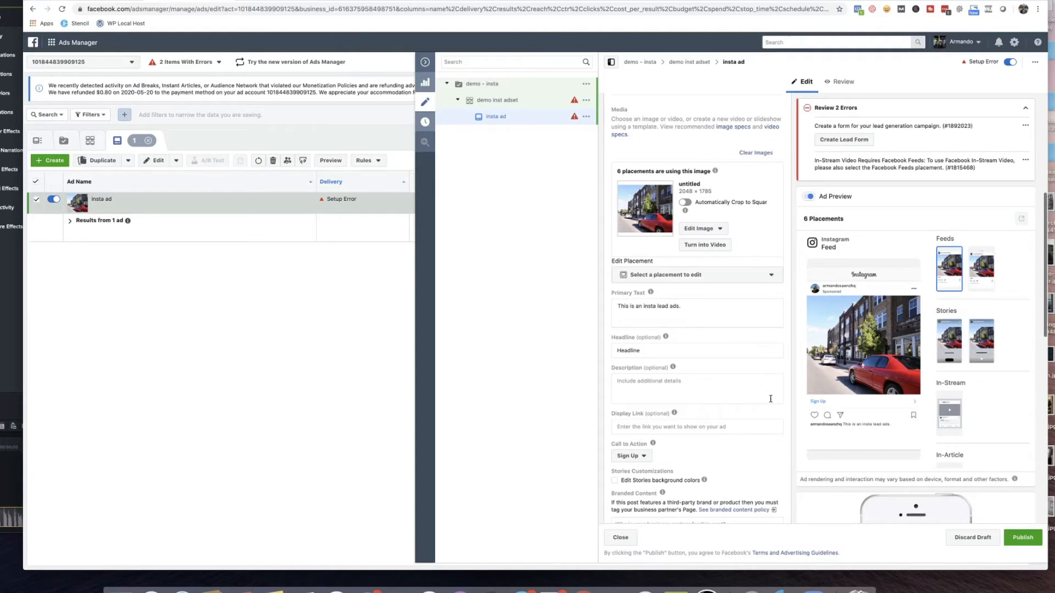
Change the ad's call to action to Learn More.
mouse_move(651, 293)
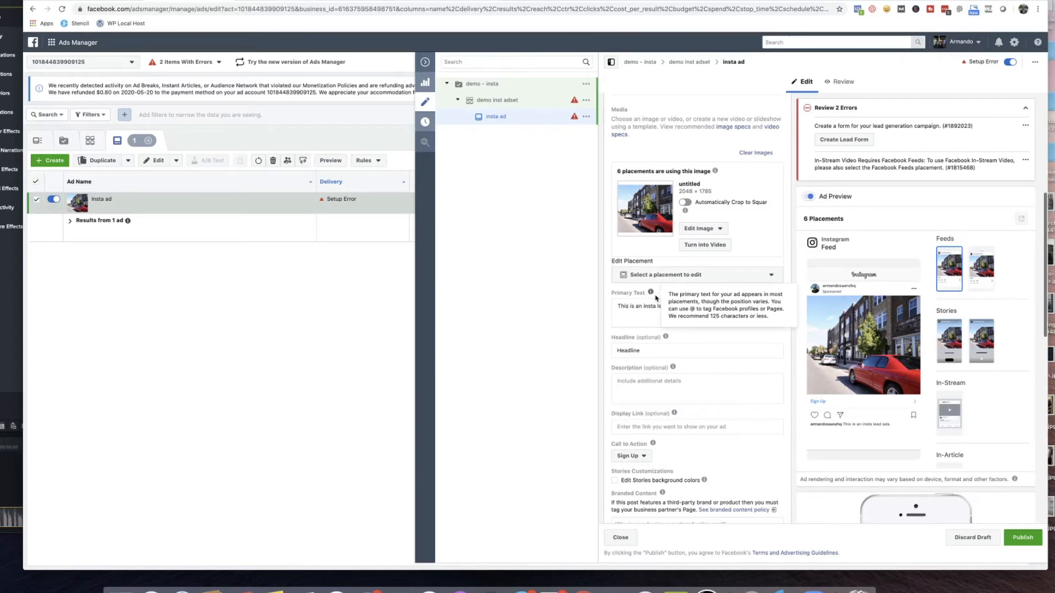
left_click(675, 309)
scroll(676, 296, "down", 1)
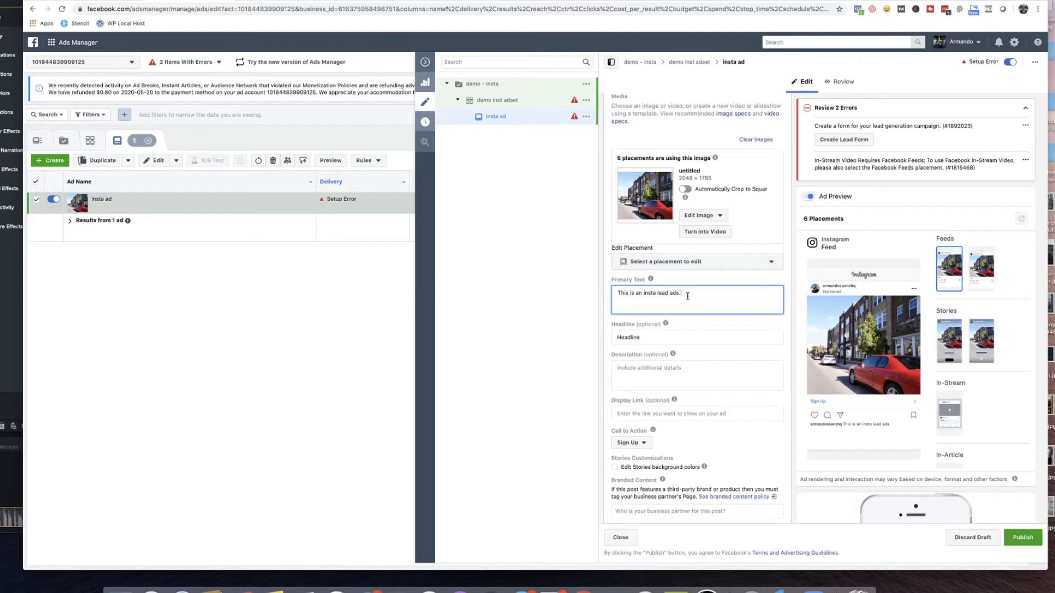
scroll(687, 297, "down", 2)
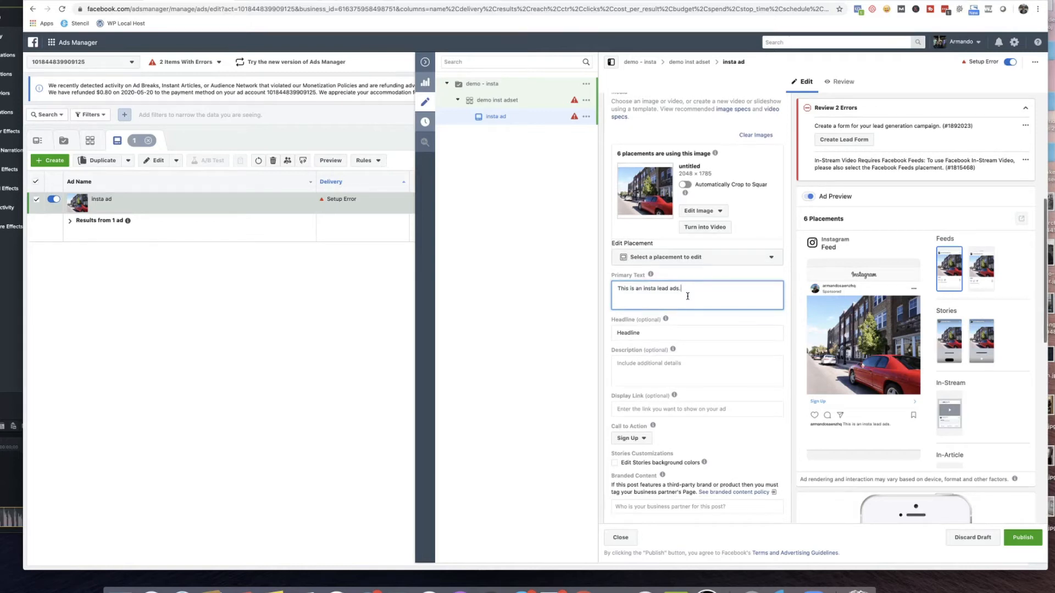
scroll(688, 299, "down", 1)
left_click(630, 361)
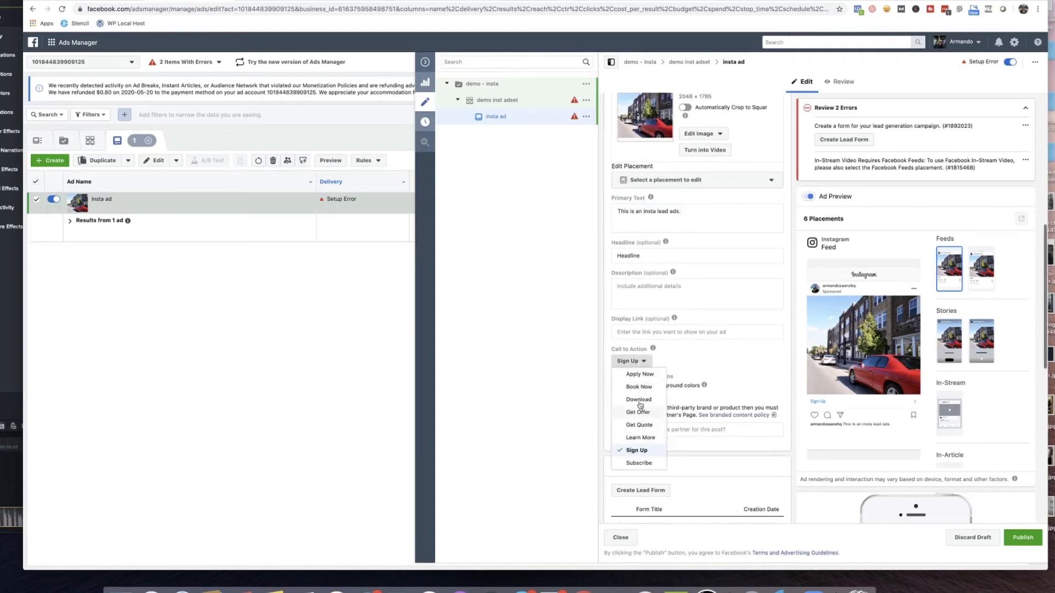
left_click(659, 437)
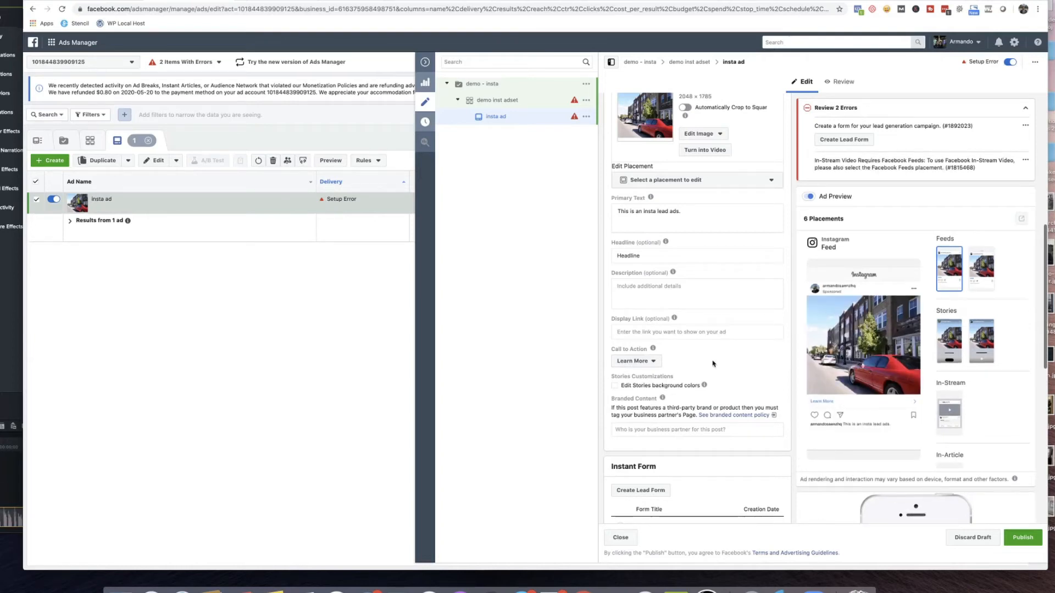
Start a new lead form for the ad, examine its Intro settings, and close it without saving.
scroll(713, 363, "down", 5)
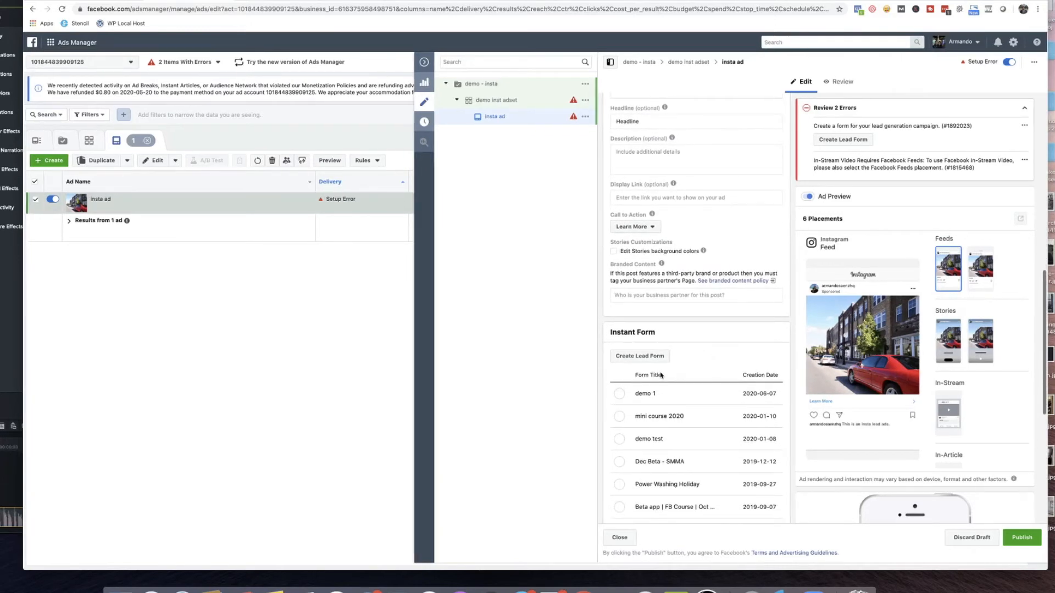
scroll(660, 349, "down", 1)
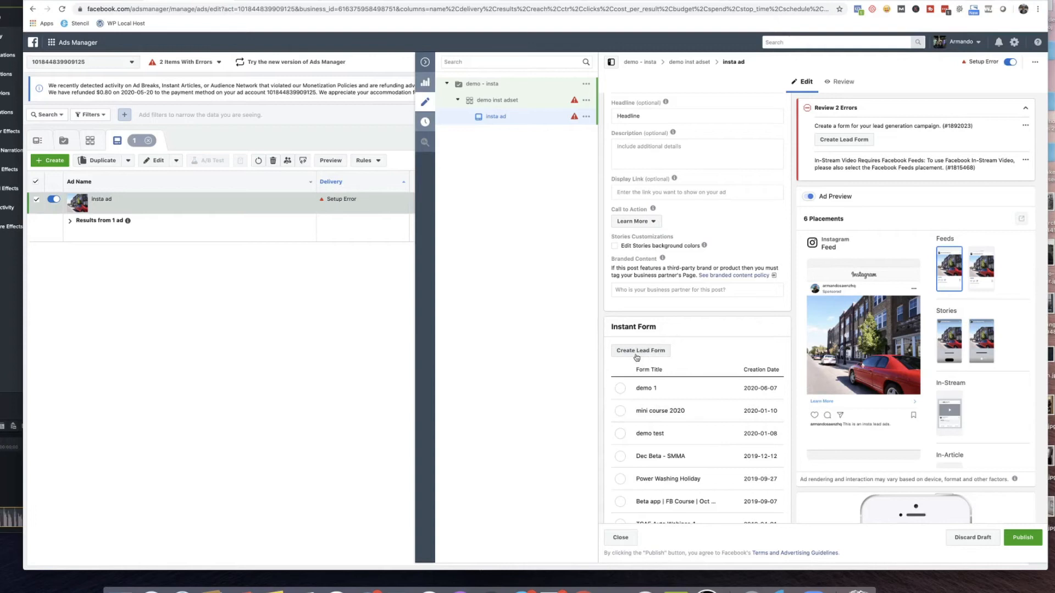
scroll(658, 352, "down", 2)
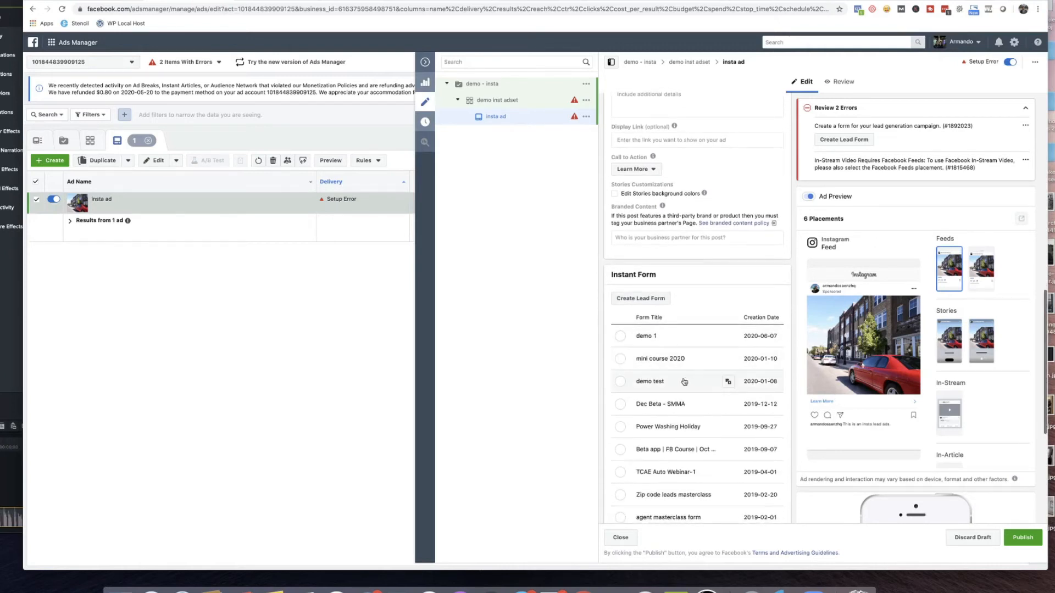
left_click(642, 300)
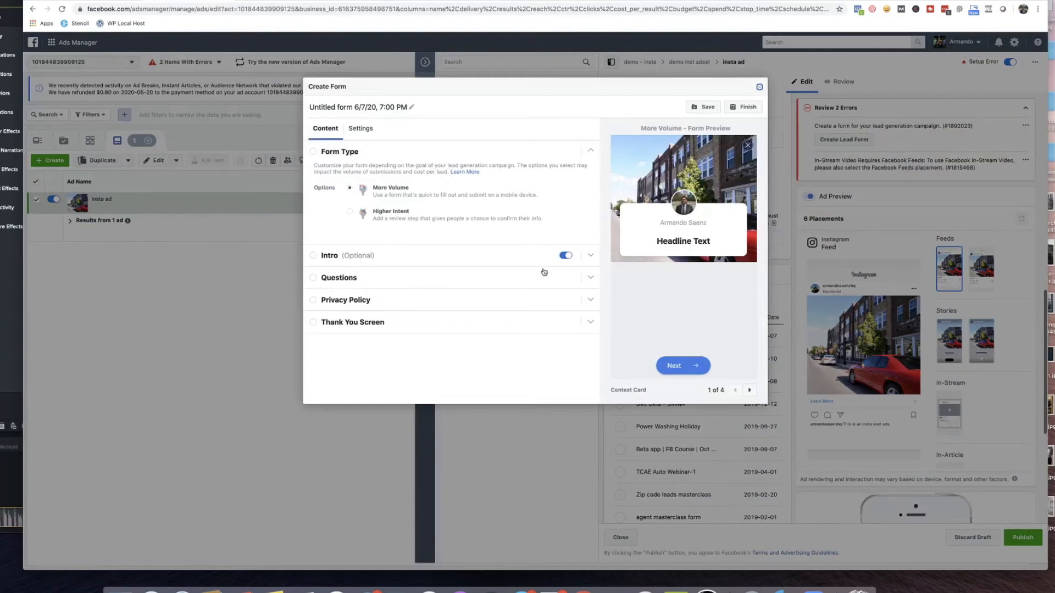
left_click(579, 262)
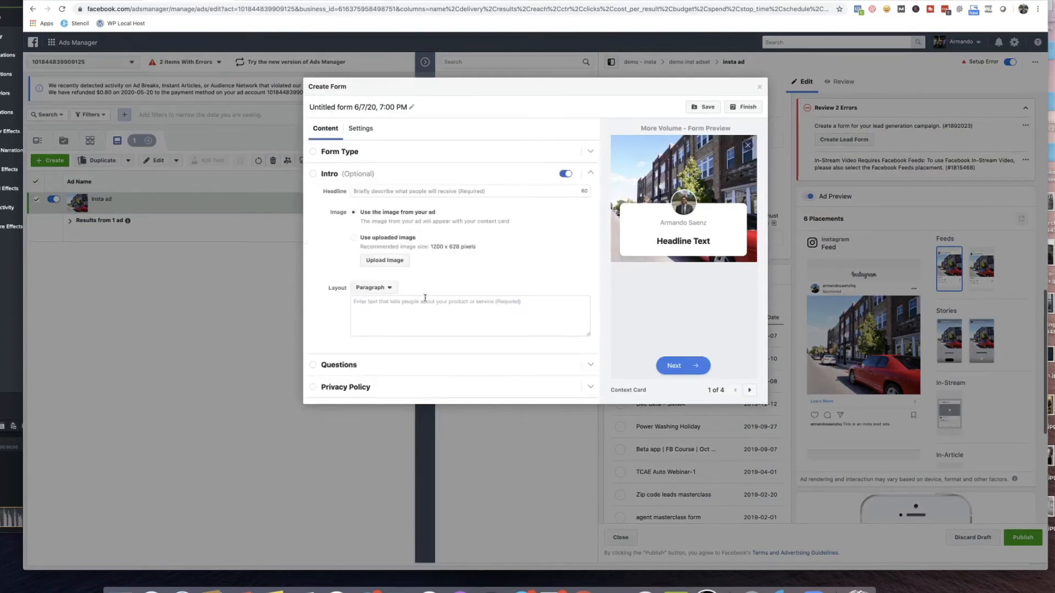
scroll(425, 297, "down", 1)
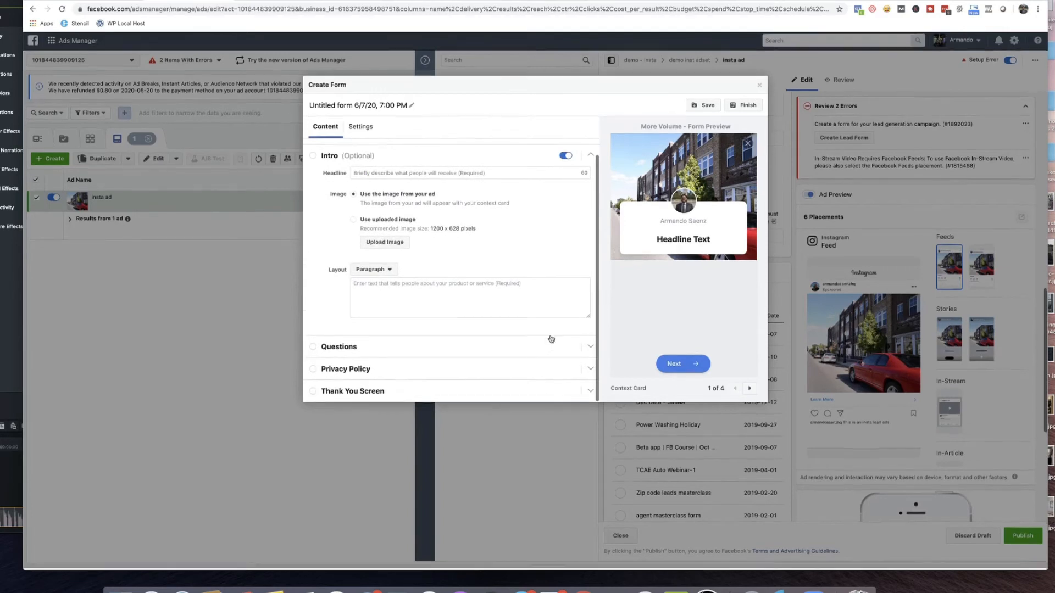
left_click(759, 88)
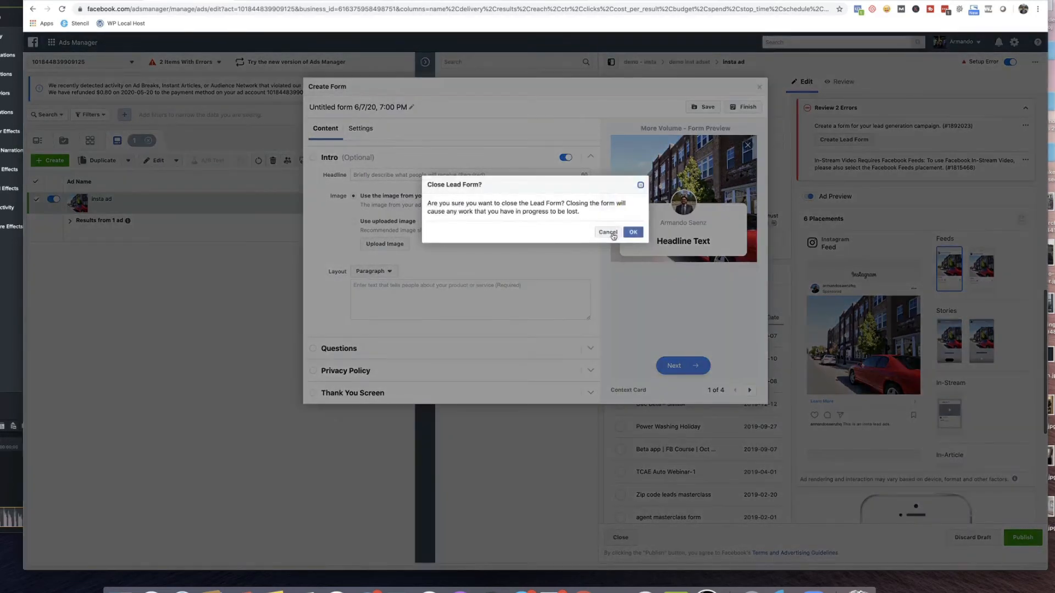
left_click(633, 232)
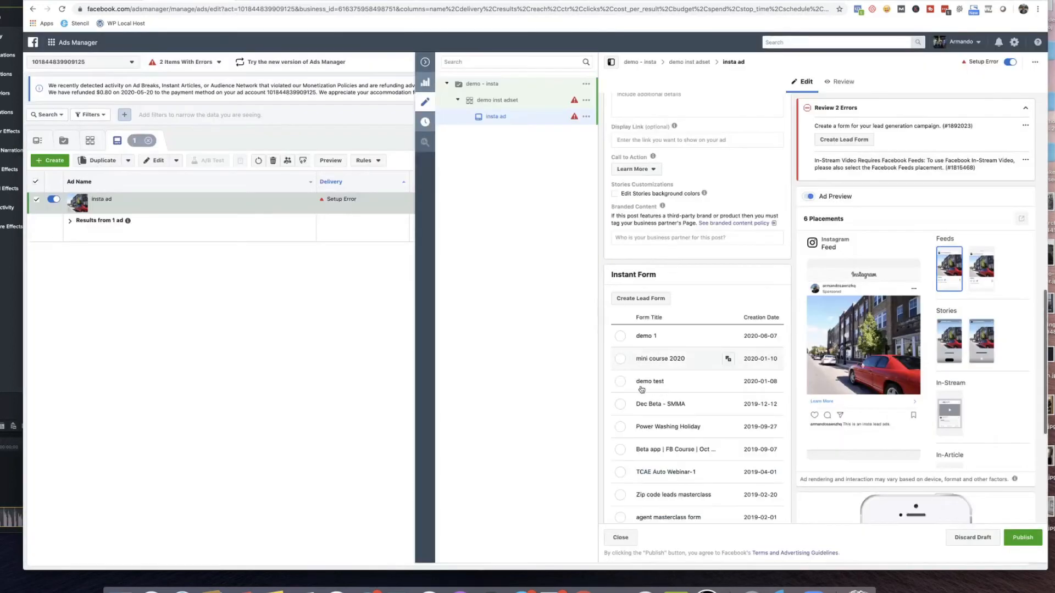
Attach the existing "demo 1" instant form to the ad and go through its form preview up to the thank you screen.
left_click(621, 339)
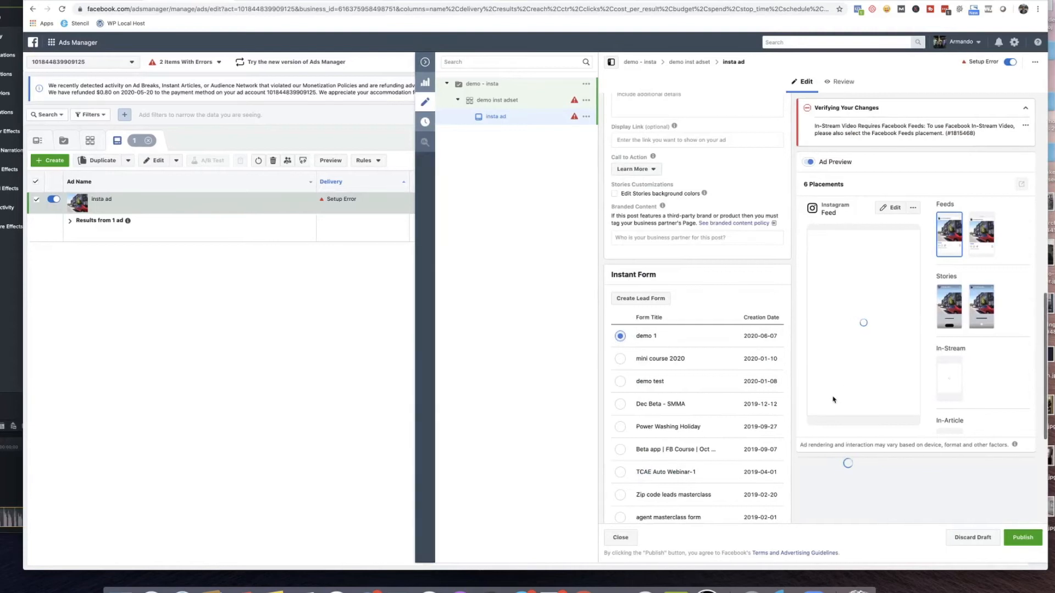
scroll(833, 400, "down", 6)
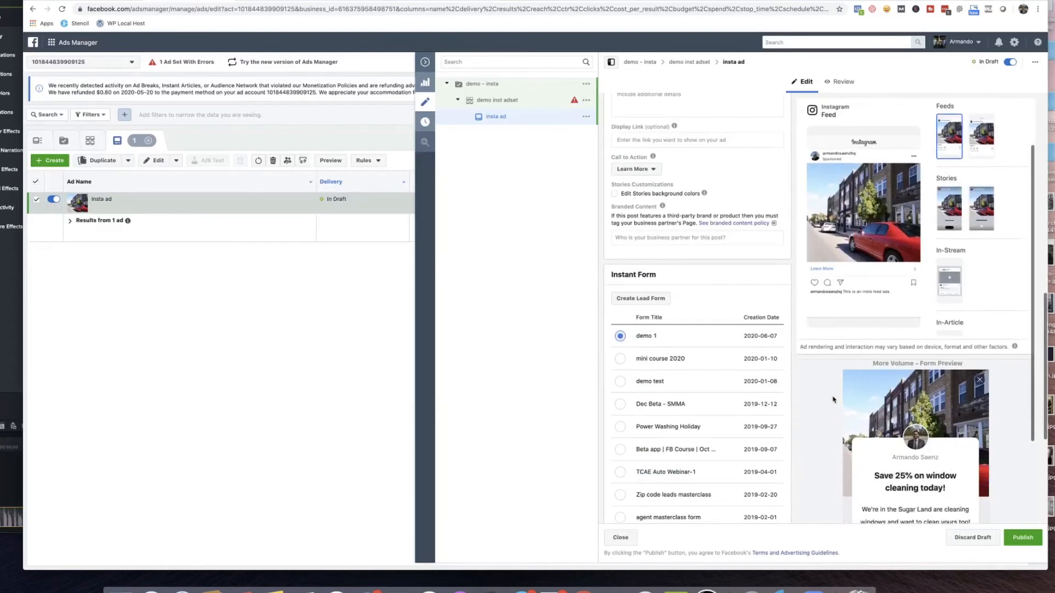
scroll(898, 416, "down", 2)
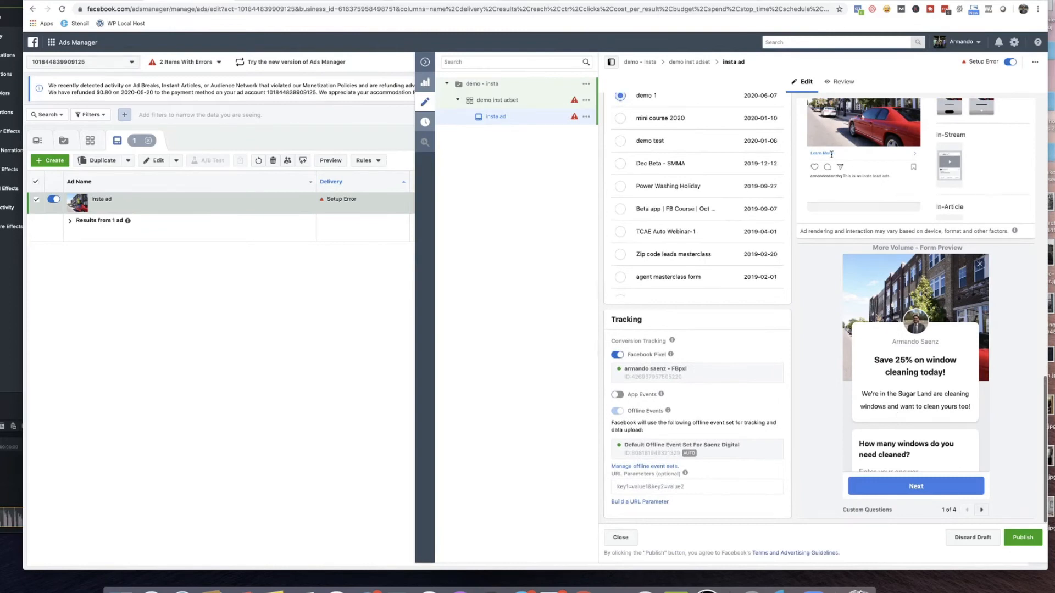
left_click(982, 511)
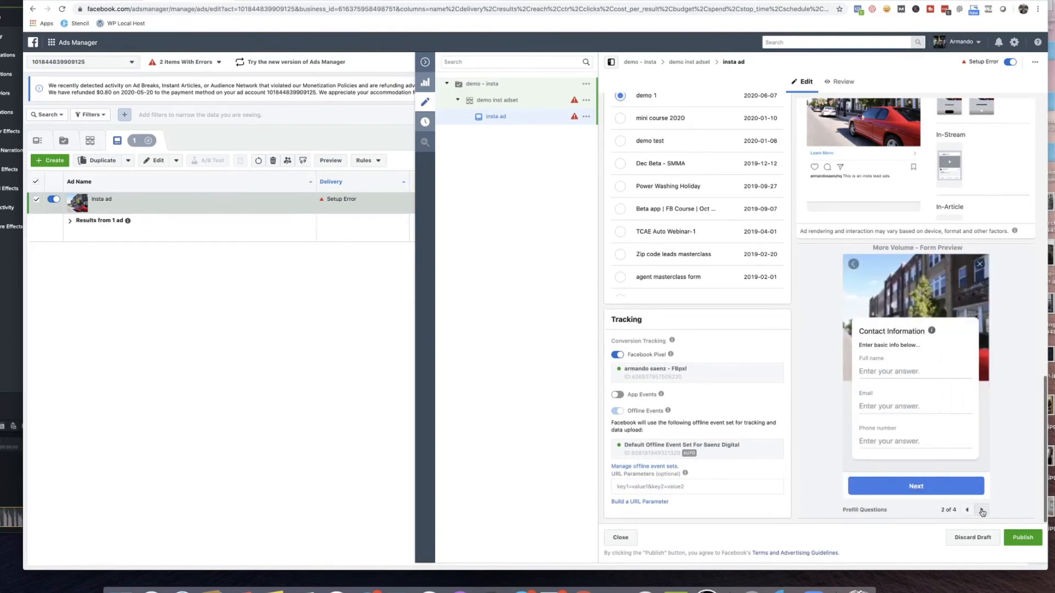
left_click(981, 511)
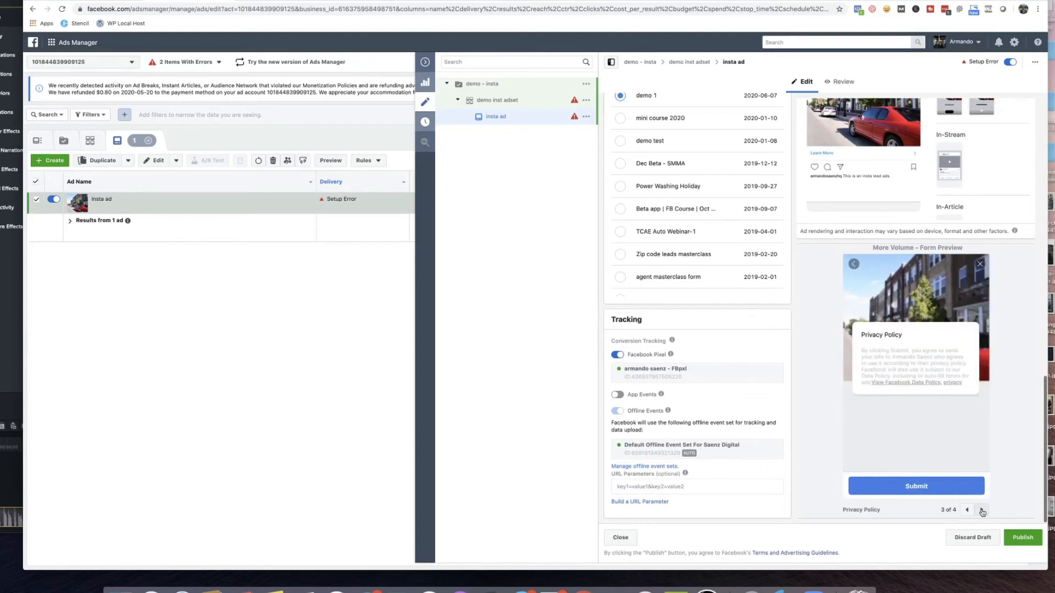
left_click(982, 511)
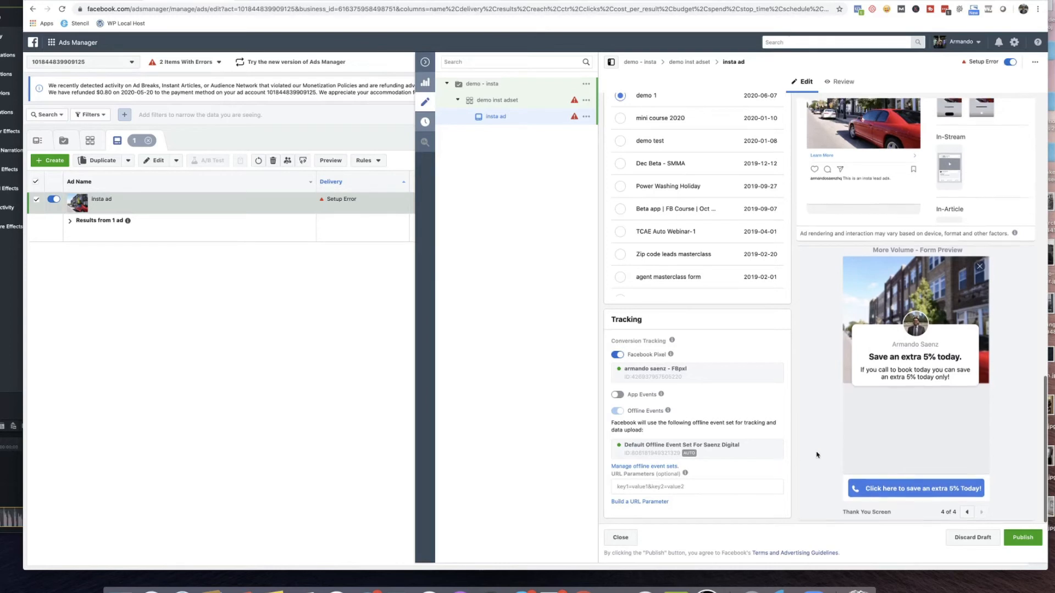
scroll(816, 455, "up", 5)
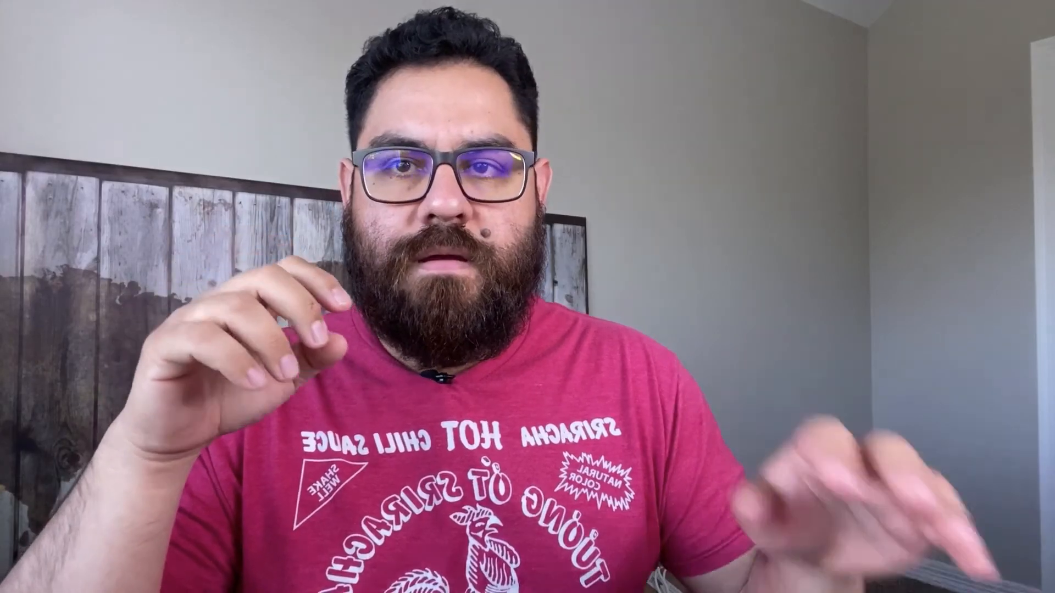